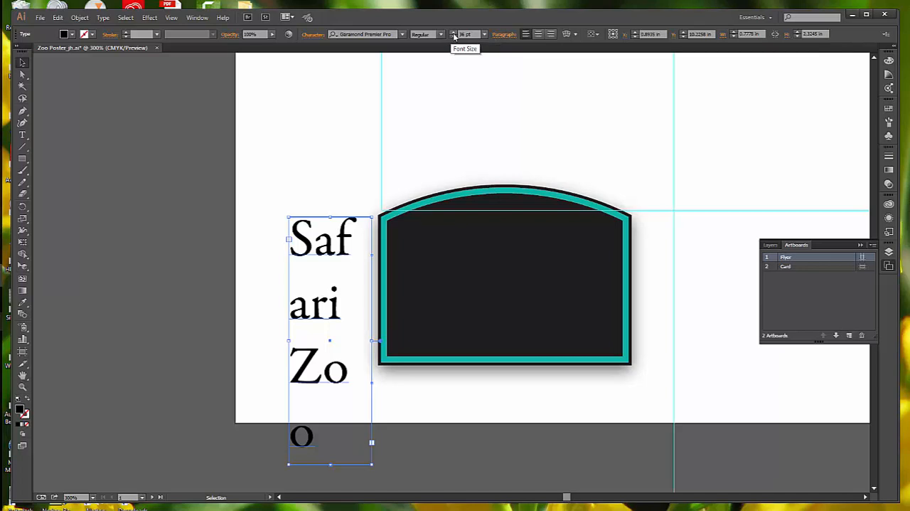
Set the Safari Zoo text to 37 pt and widen its frame to about 1.14 in so each word fits on one line.
{"action": "left_click", "coordinate": [452, 33]}
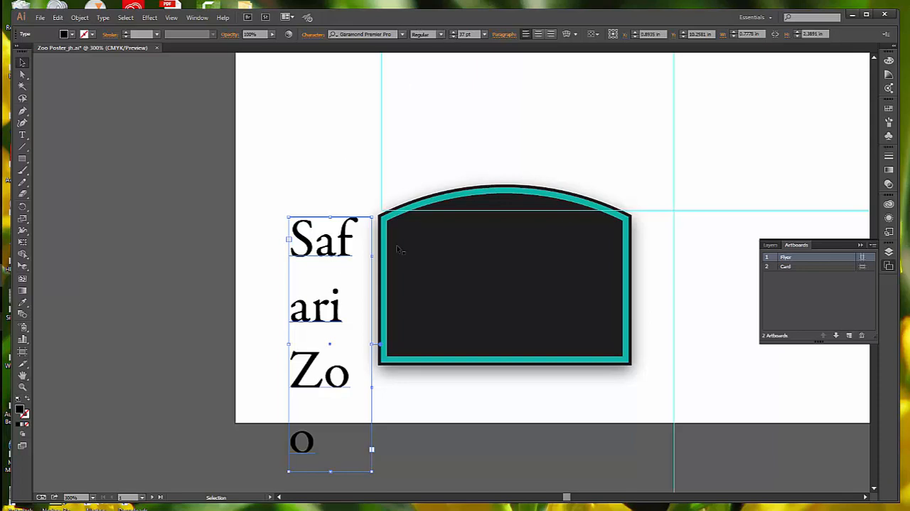
{"action": "left_click_drag", "start_coordinate": [371, 344], "coordinate": [412, 336]}
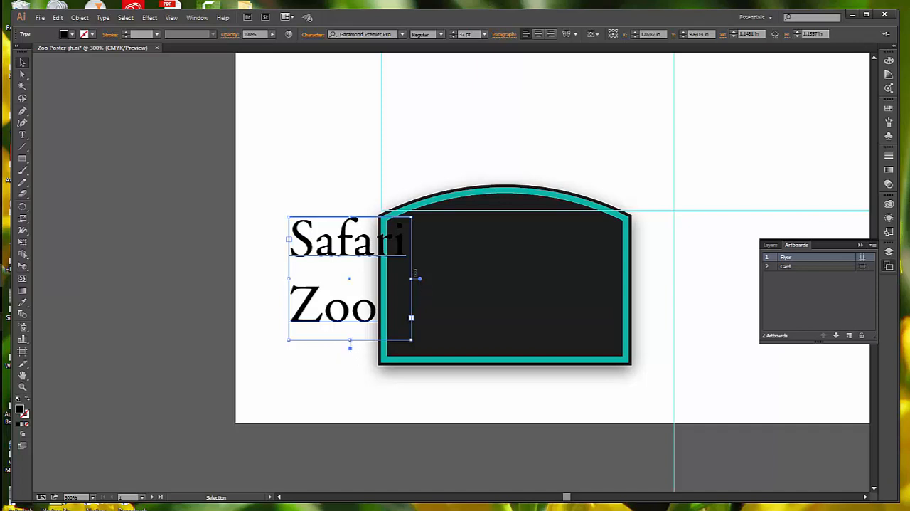
{"action": "left_click_drag", "start_coordinate": [413, 278], "coordinate": [444, 279]}
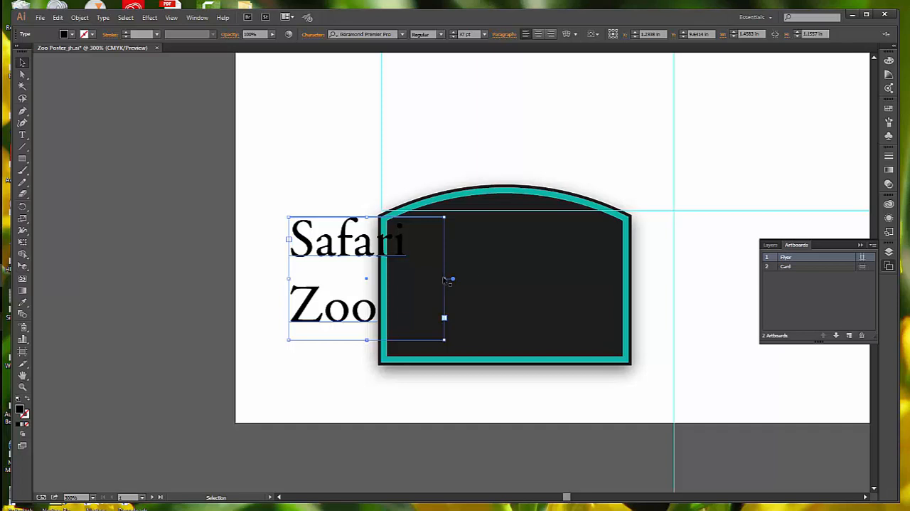
{"action": "left_click_drag", "start_coordinate": [445, 280], "coordinate": [410, 280]}
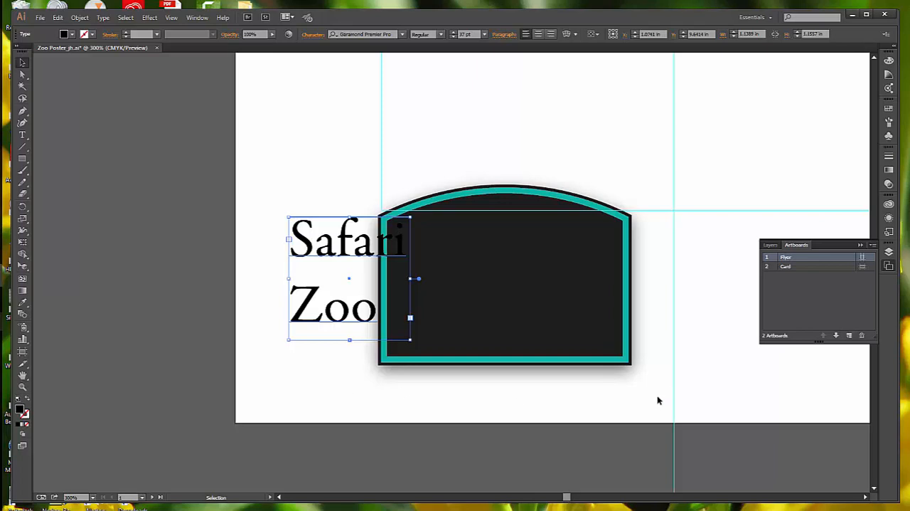
Set the font size of the ZOO TALES heading at the top of the flyer to 74 pt.
{"action": "scroll", "coordinate": [663, 320], "scroll_direction": "up", "scroll_amount": 3}
{"action": "left_click", "coordinate": [861, 244]}
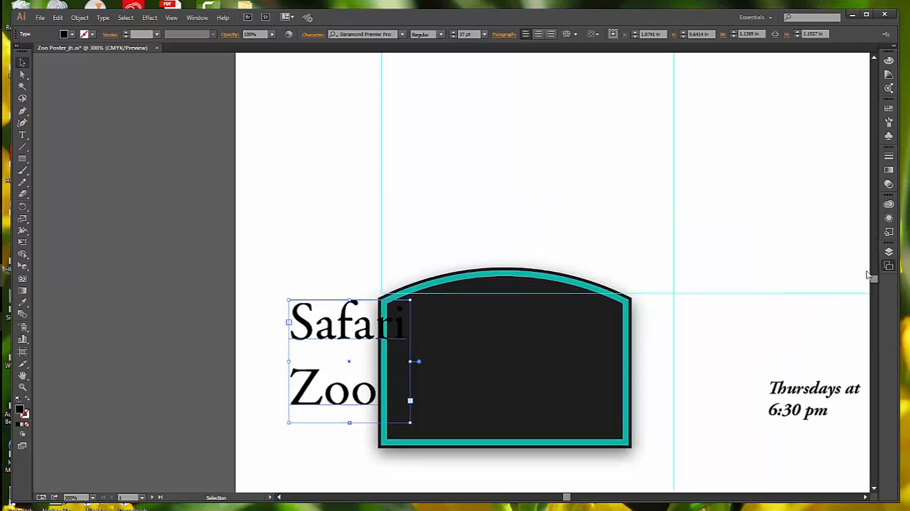
{"action": "scroll", "coordinate": [876, 270], "scroll_direction": "up", "scroll_amount": 1}
{"action": "left_click_drag", "start_coordinate": [875, 279], "coordinate": [876, 265]}
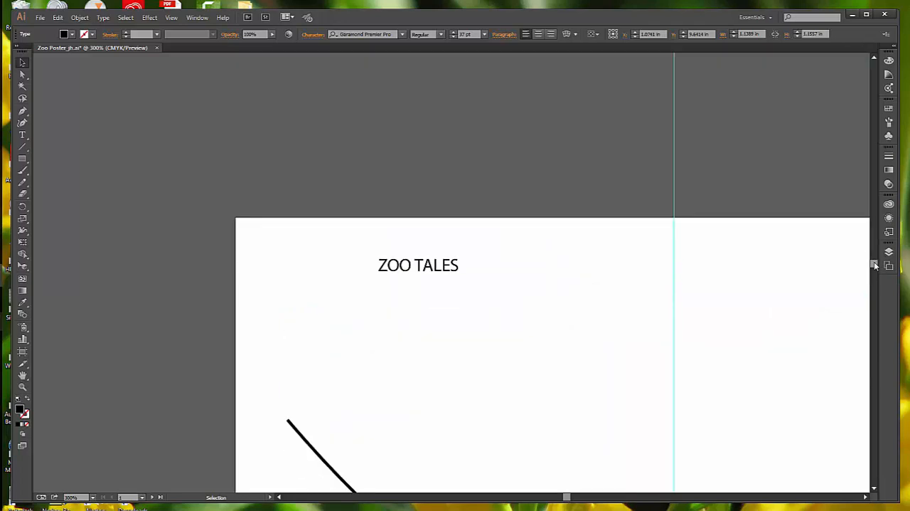
{"action": "left_click", "coordinate": [442, 267]}
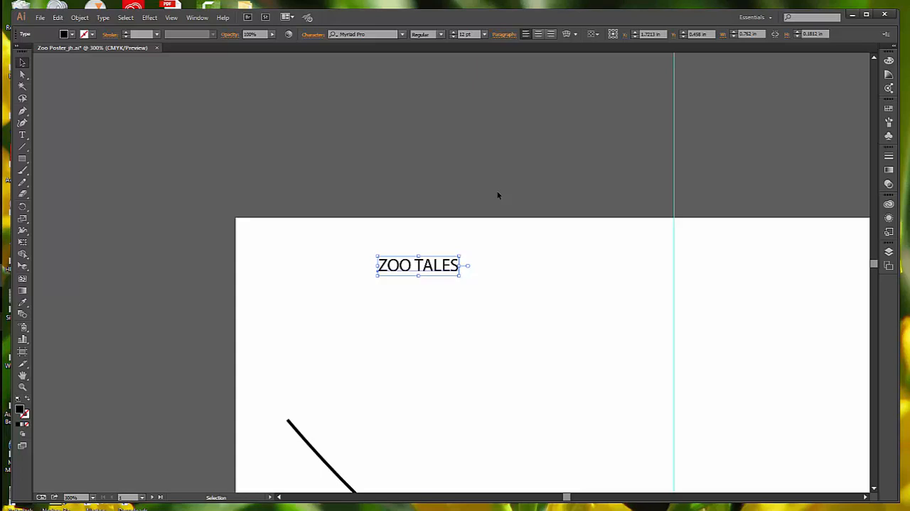
{"action": "left_click", "coordinate": [465, 34]}
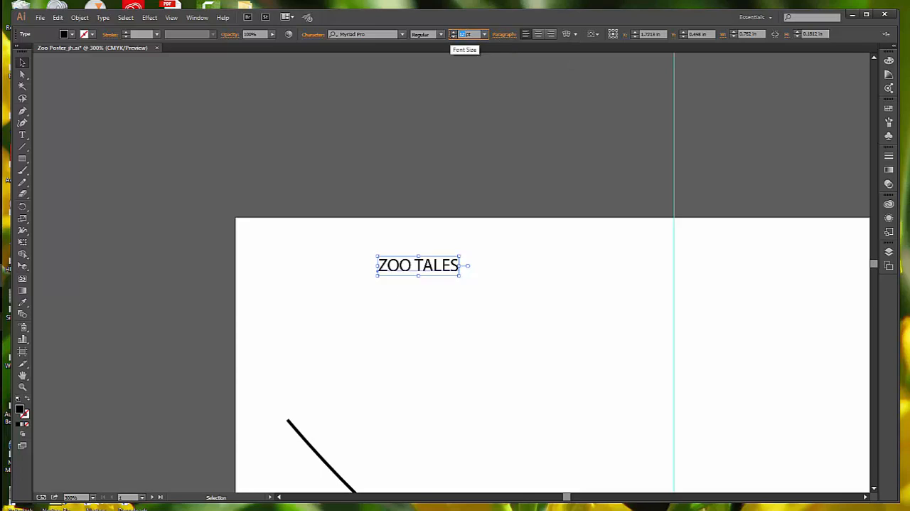
{"action": "type", "text": "72"}
{"action": "key", "text": "Return"}
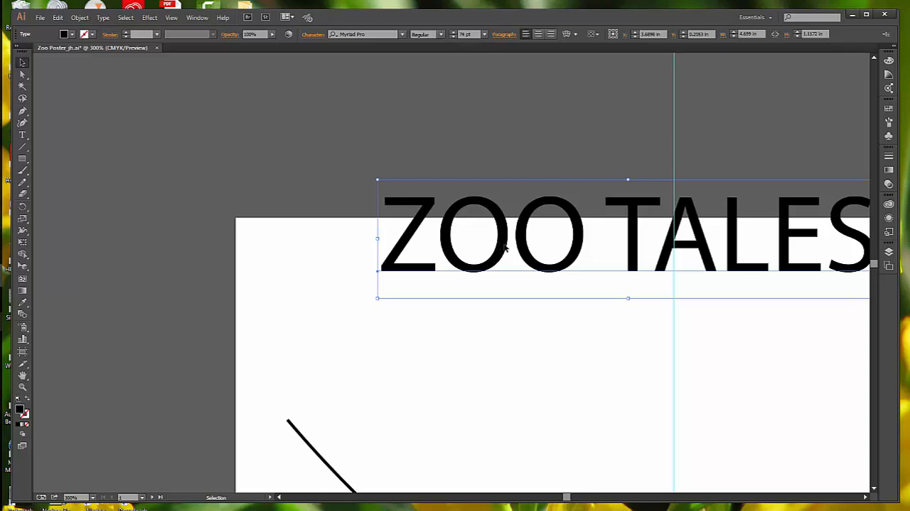
Move the ZOO TALES heading down inside the flyer's top edge, to about X 3.52 in and Y 1.16 in.
{"action": "left_click_drag", "start_coordinate": [505, 249], "coordinate": [486, 341]}
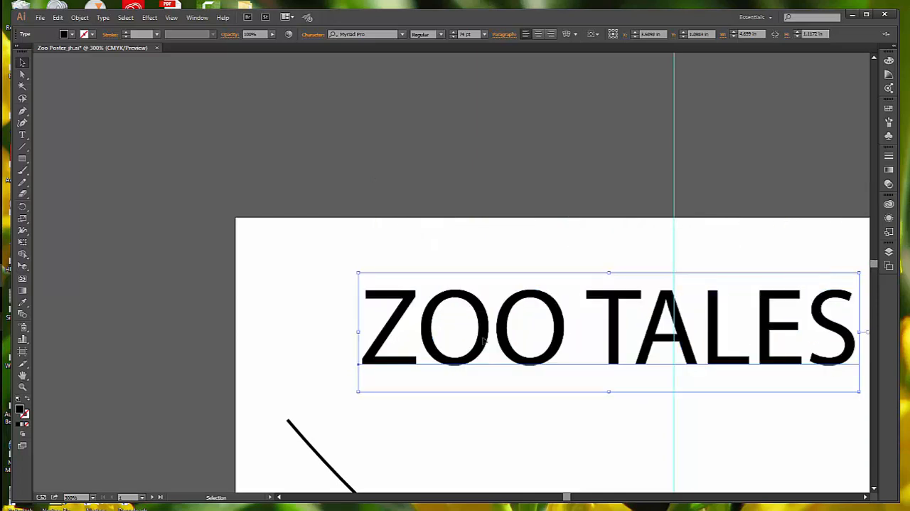
{"action": "scroll", "coordinate": [484, 340], "scroll_direction": "down", "scroll_amount": 5}
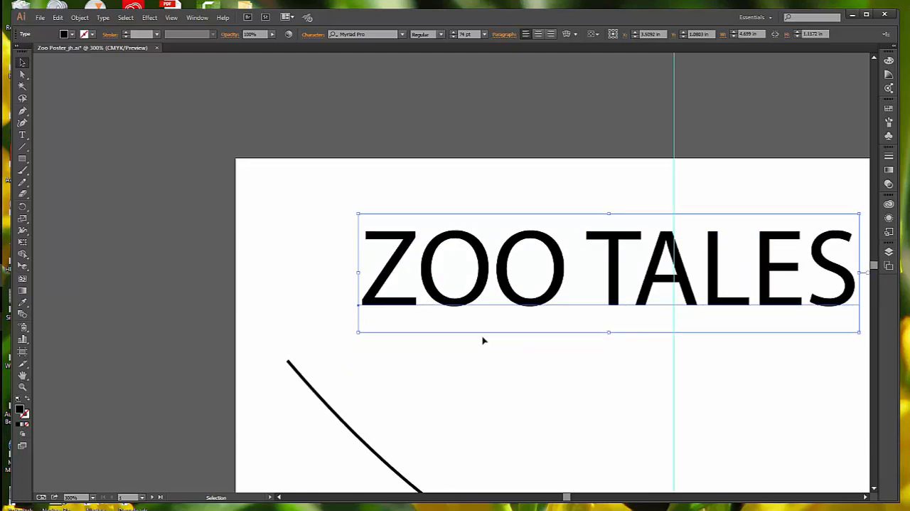
{"action": "scroll", "coordinate": [484, 340], "scroll_direction": "down", "scroll_amount": 1}
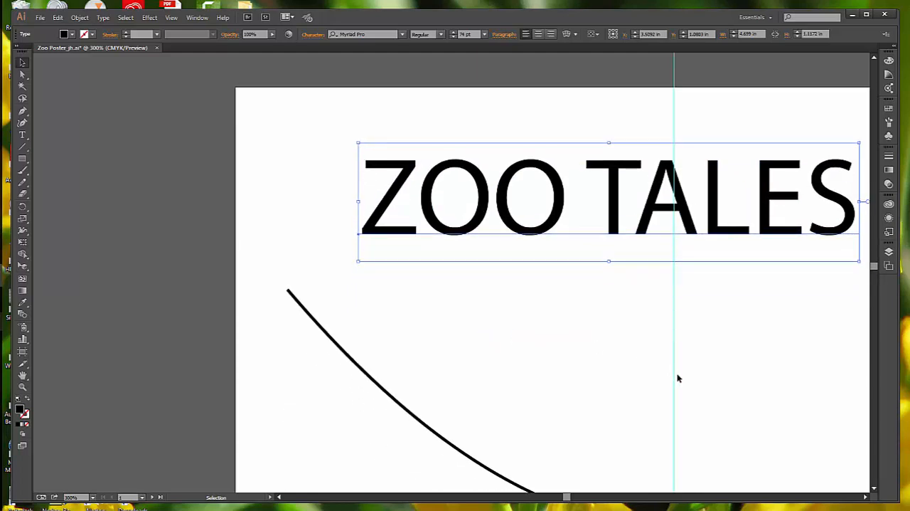
{"action": "left_click_drag", "start_coordinate": [704, 370], "coordinate": [584, 346]}
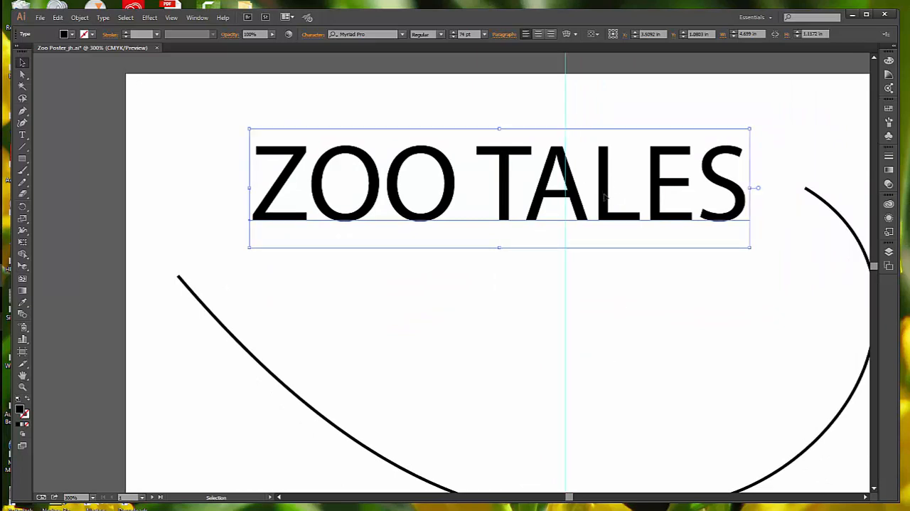
{"action": "left_click_drag", "start_coordinate": [607, 195], "coordinate": [608, 203]}
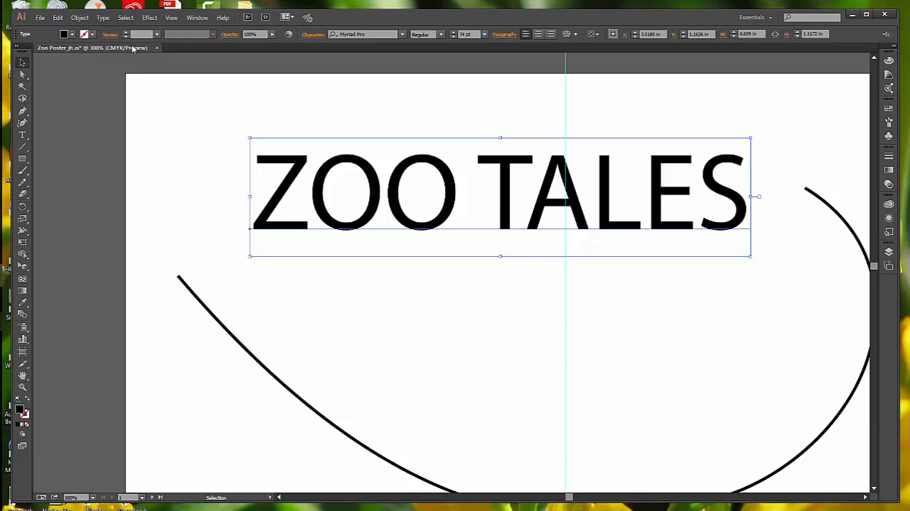
Give the ZOO TALES heading a white stroke with a weight of 2 pt.
{"action": "left_click", "coordinate": [92, 35]}
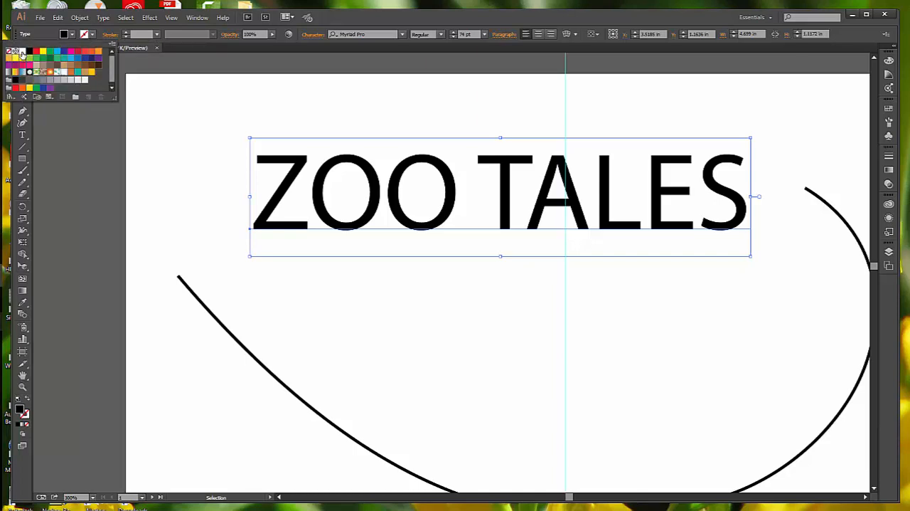
{"action": "left_click", "coordinate": [21, 54]}
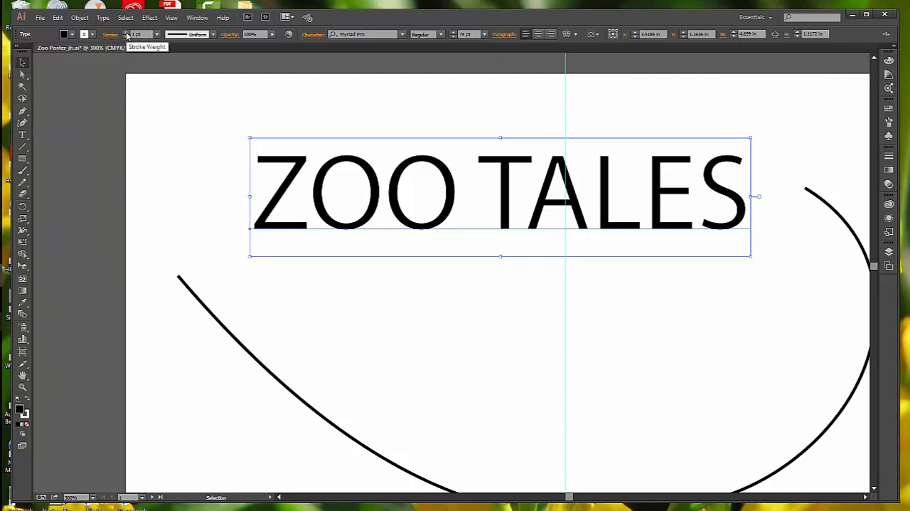
{"action": "left_click", "coordinate": [125, 32]}
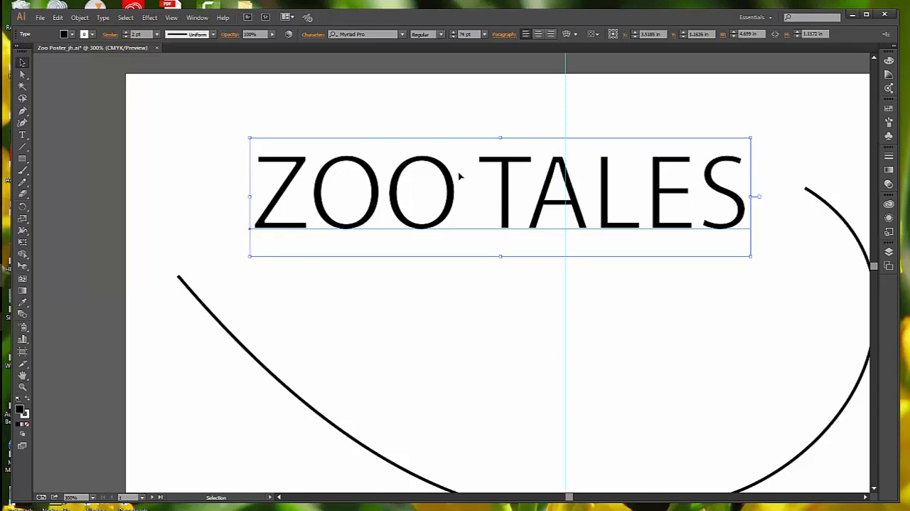
Select all the body text below the curved line and change its fill color to white.
{"action": "scroll", "coordinate": [463, 178], "scroll_direction": "down", "scroll_amount": 1}
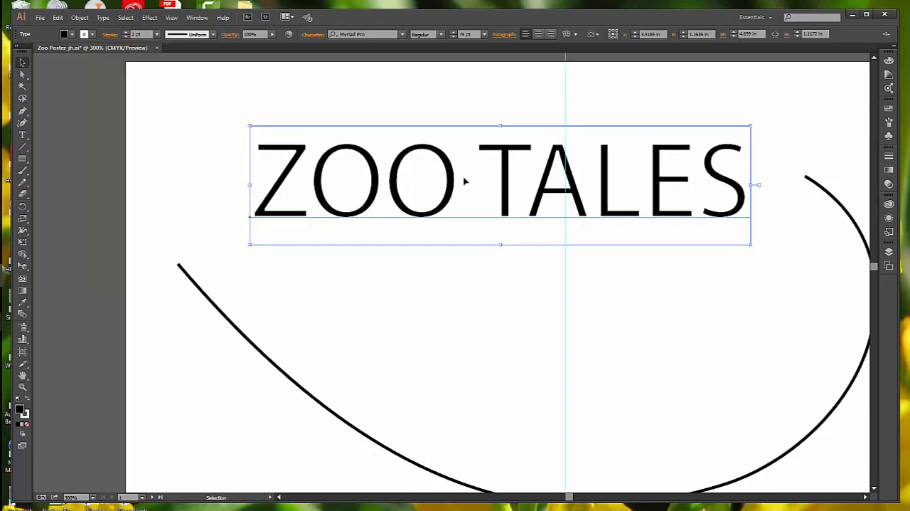
{"action": "scroll", "coordinate": [539, 305], "scroll_direction": "down", "scroll_amount": 3}
{"action": "scroll", "coordinate": [539, 305], "scroll_direction": "down", "scroll_amount": 1}
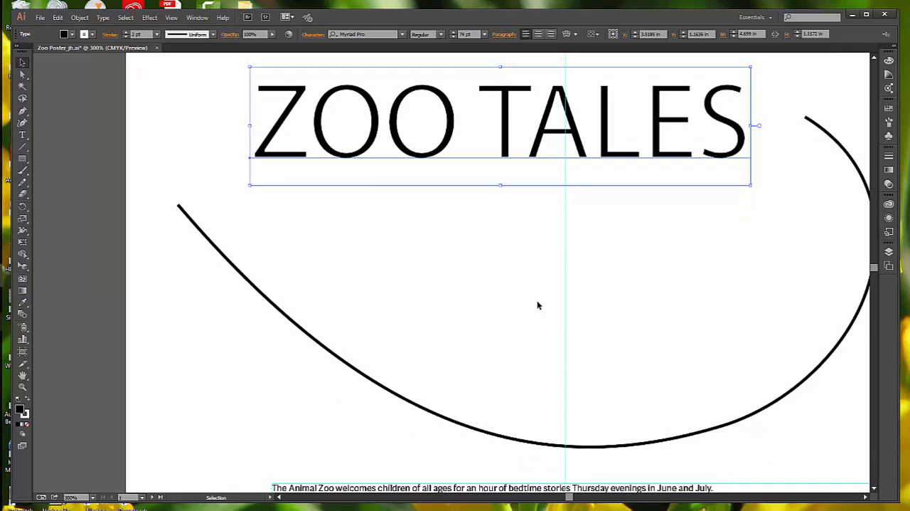
{"action": "scroll", "coordinate": [538, 305], "scroll_direction": "down", "scroll_amount": 3}
{"action": "scroll", "coordinate": [539, 306], "scroll_direction": "down", "scroll_amount": 3}
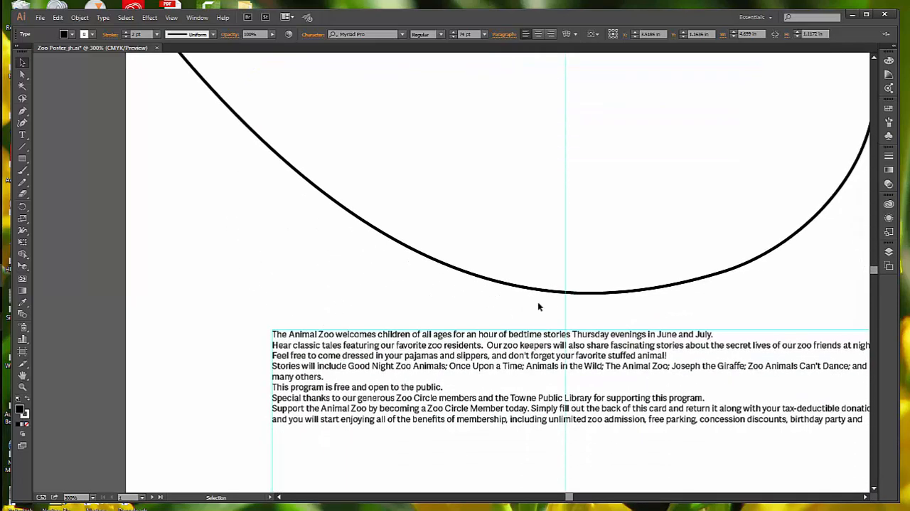
{"action": "scroll", "coordinate": [538, 303], "scroll_direction": "down", "scroll_amount": 1}
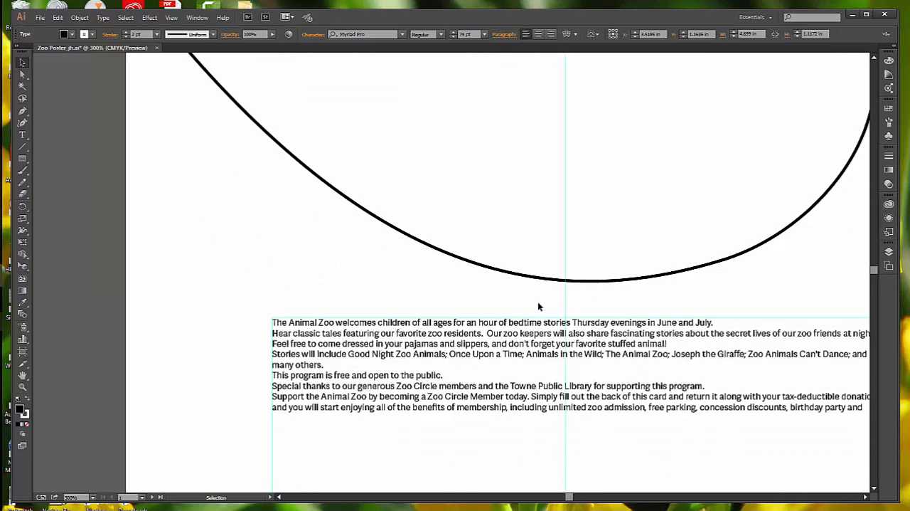
{"action": "left_click", "coordinate": [500, 340]}
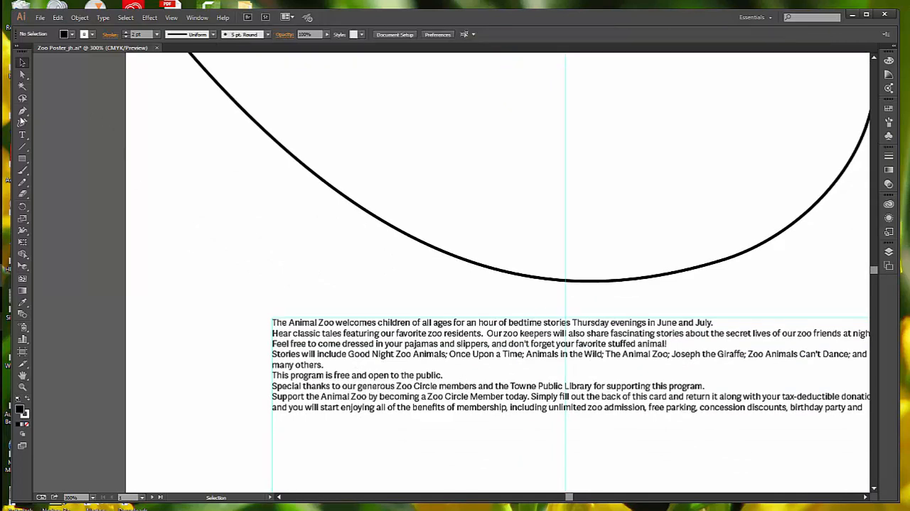
{"action": "left_click", "coordinate": [24, 136]}
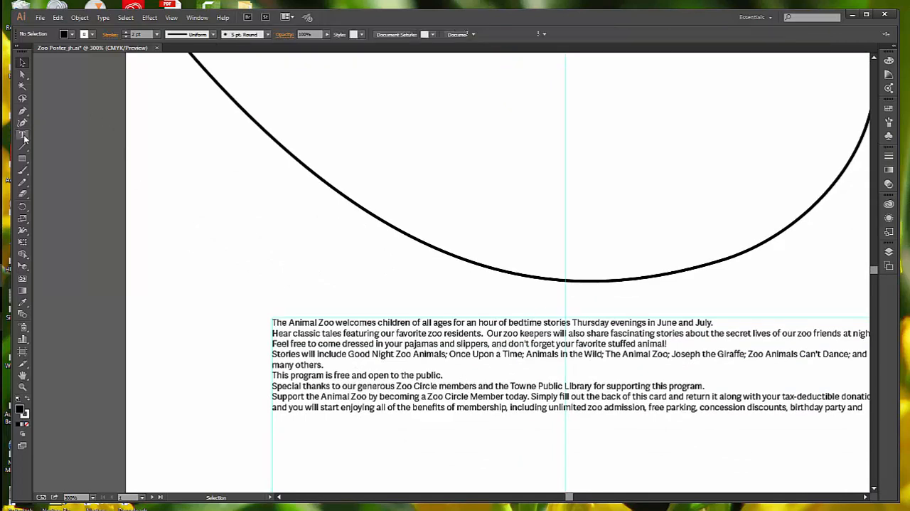
{"action": "left_click", "coordinate": [570, 353]}
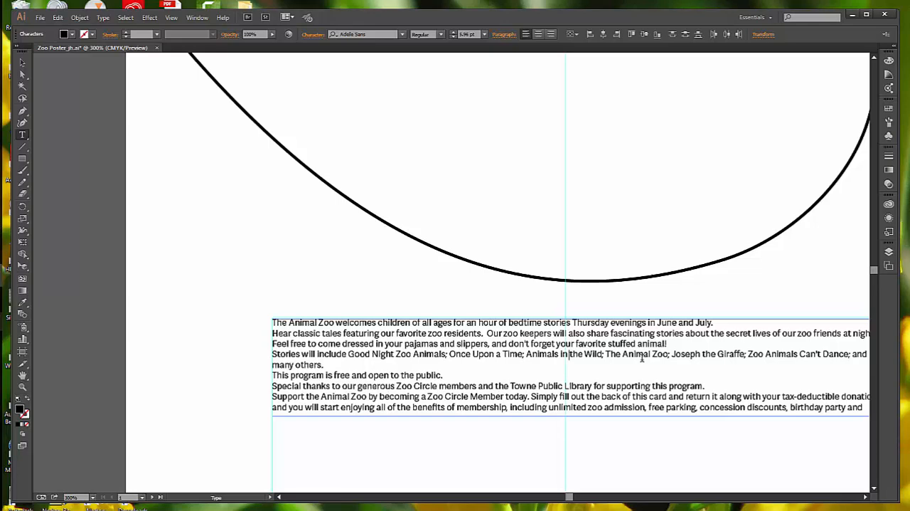
{"action": "key", "text": "ctrl+a"}
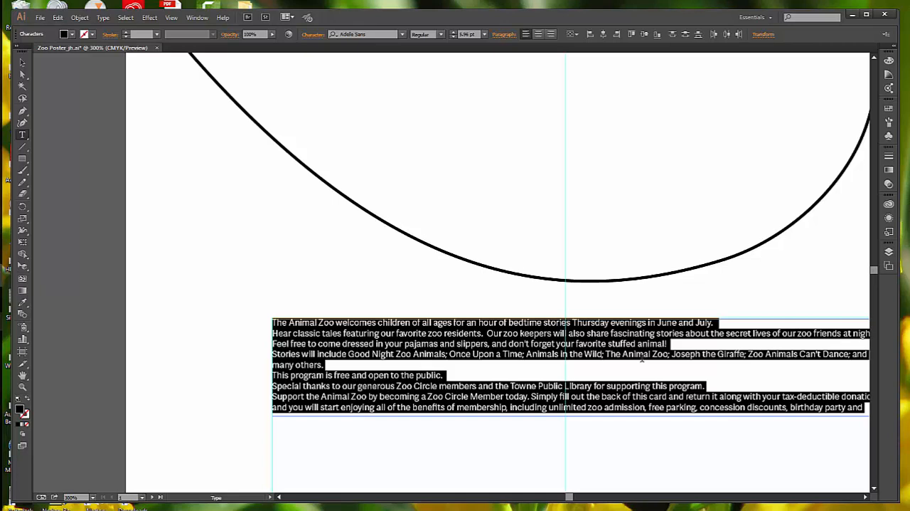
{"action": "left_click", "coordinate": [73, 35]}
{"action": "left_click", "coordinate": [22, 52]}
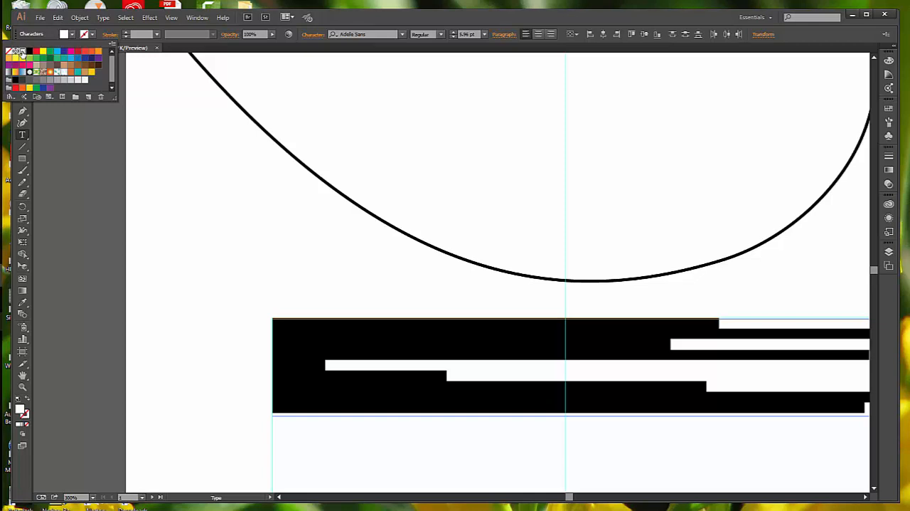
Set the selected body text's font size to 15 pt and deselect it.
{"action": "left_click", "coordinate": [485, 37]}
{"action": "left_click", "coordinate": [486, 37]}
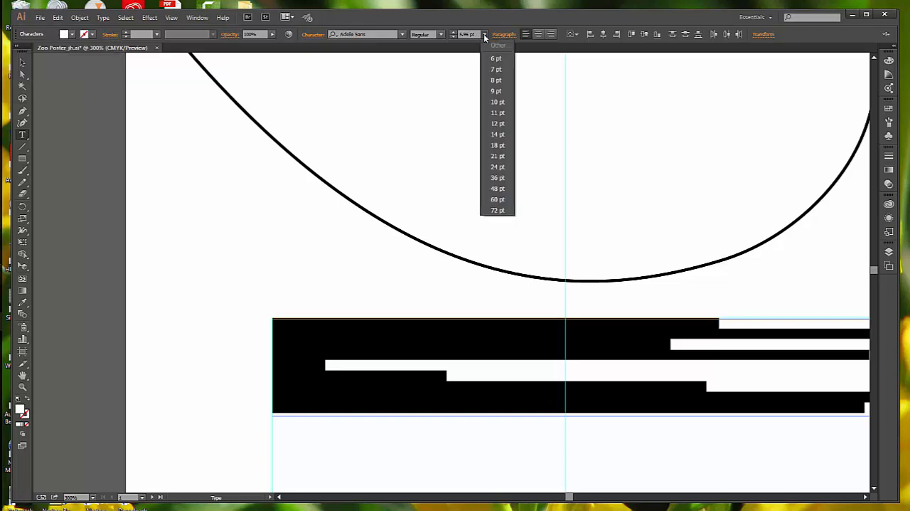
{"action": "left_click", "coordinate": [501, 135]}
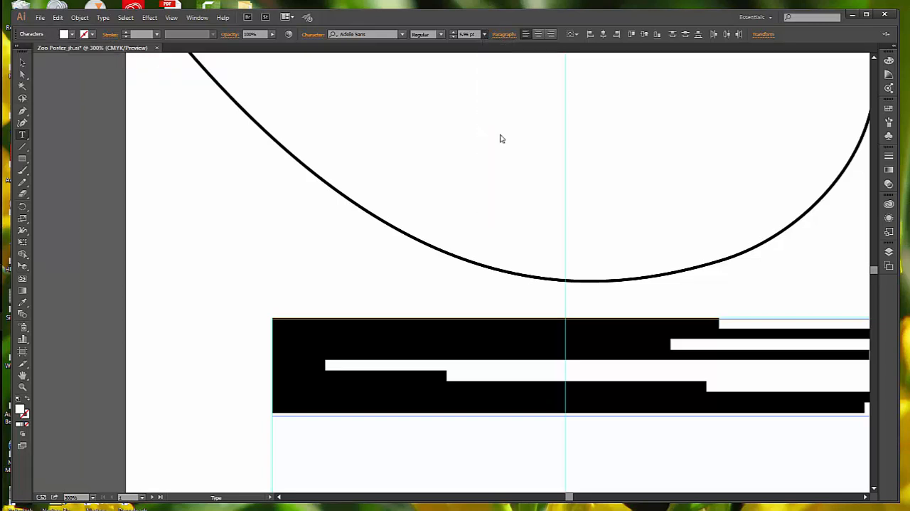
{"action": "left_click", "coordinate": [453, 32]}
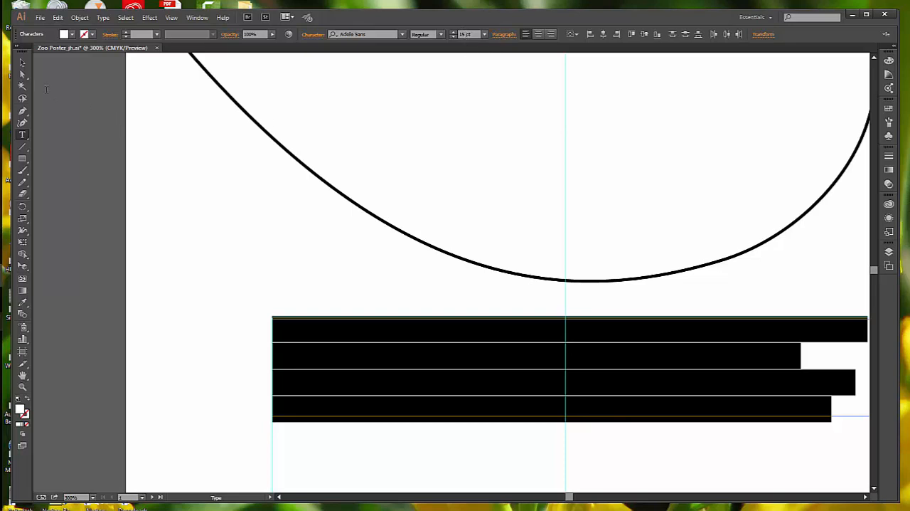
{"action": "left_click", "coordinate": [125, 18]}
{"action": "left_click", "coordinate": [142, 51]}
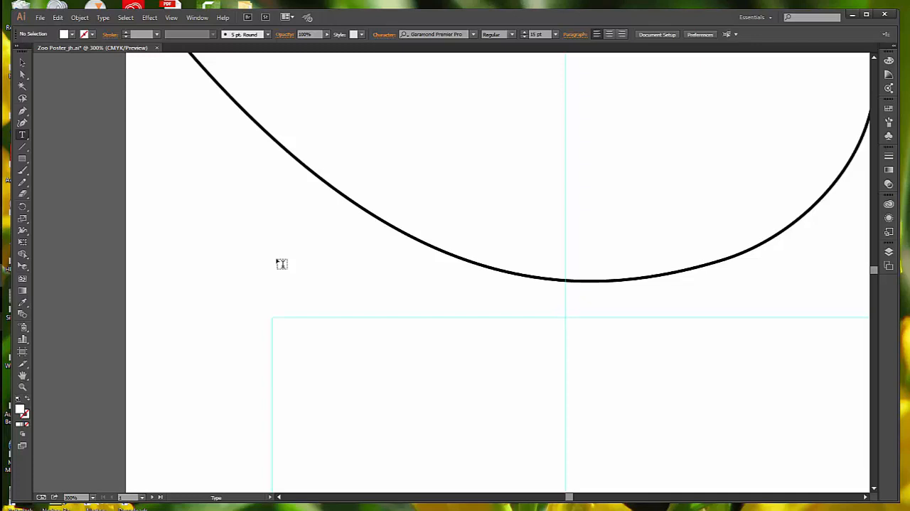
Change the fill color of the Safari Zoo and Thursdays at 6:30 pm text to white and deselect them.
{"action": "scroll", "coordinate": [282, 264], "scroll_direction": "down", "scroll_amount": 10}
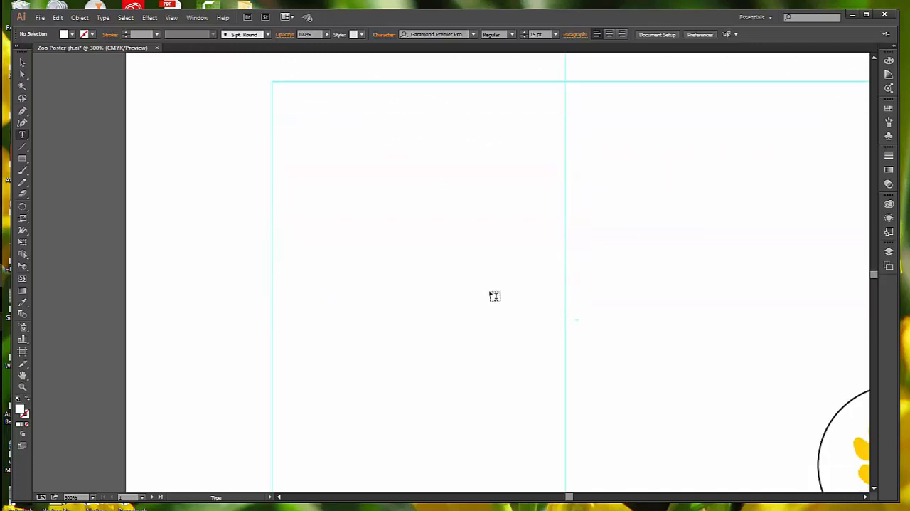
{"action": "scroll", "coordinate": [495, 295], "scroll_direction": "down", "scroll_amount": 12}
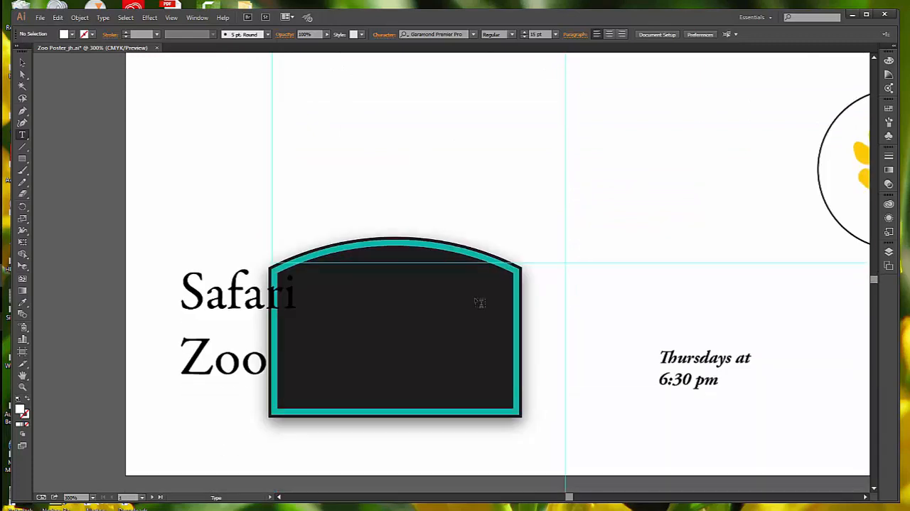
{"action": "scroll", "coordinate": [480, 302], "scroll_direction": "down", "scroll_amount": 2}
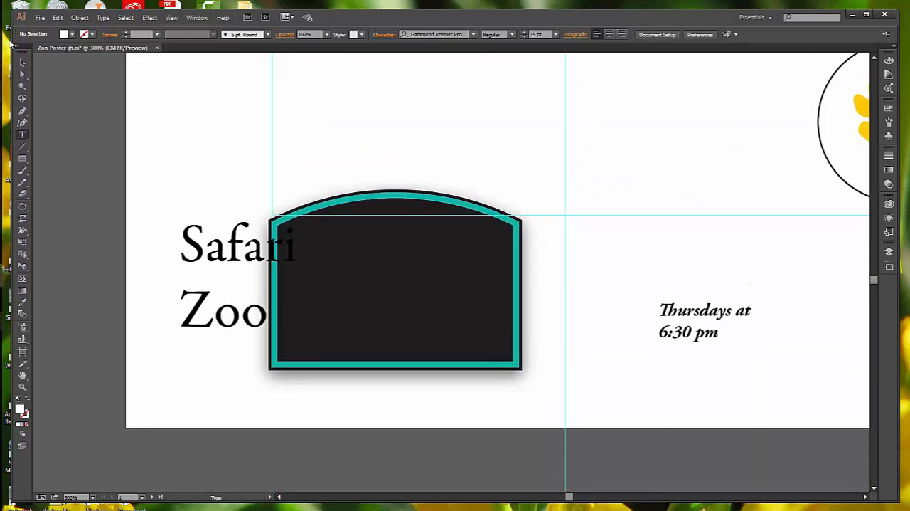
{"action": "left_click", "coordinate": [22, 63]}
{"action": "left_click", "coordinate": [211, 244]}
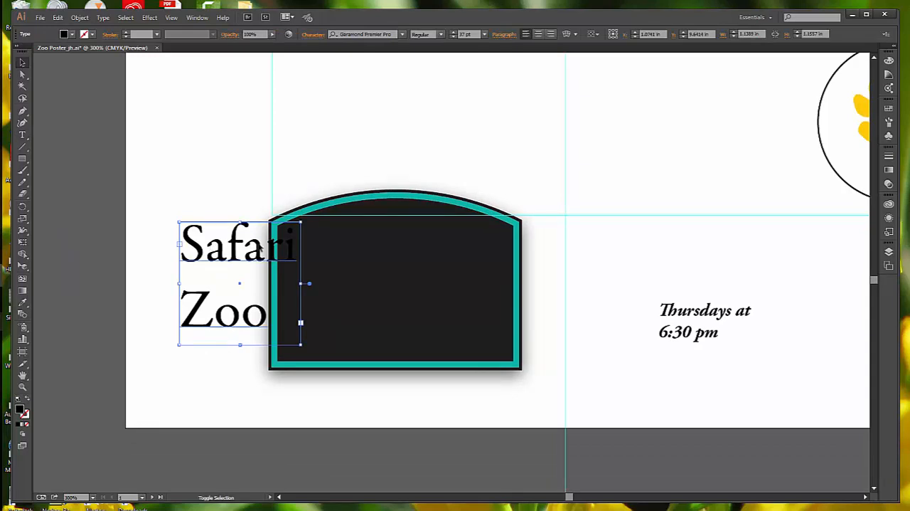
{"action": "left_click", "coordinate": [674, 320], "text": "shift"}
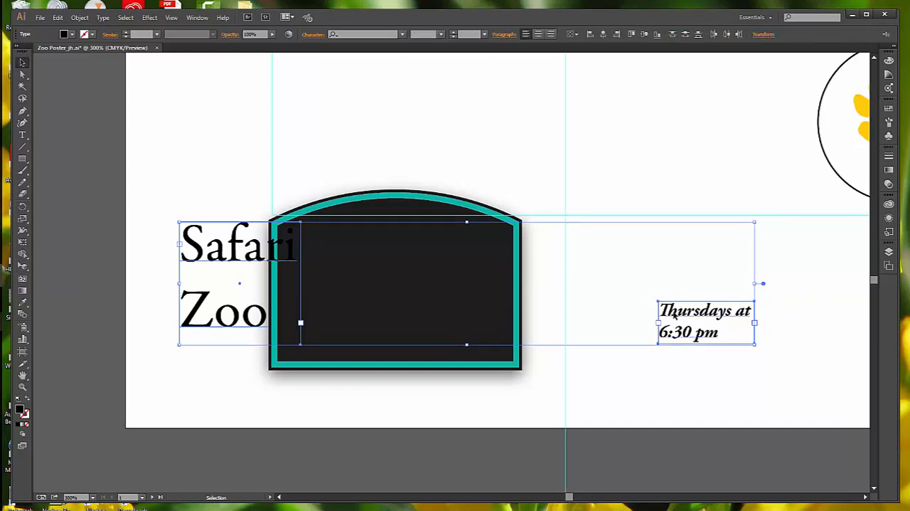
{"action": "left_click", "coordinate": [72, 34]}
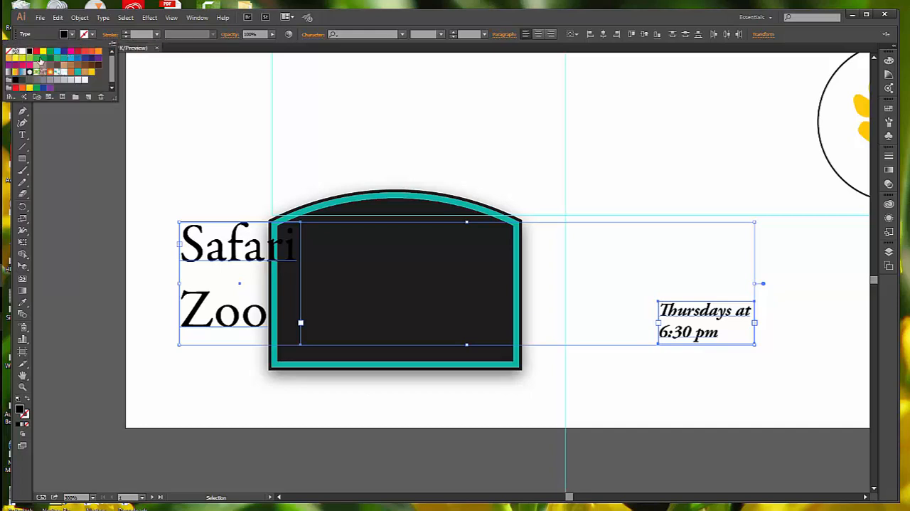
{"action": "left_click", "coordinate": [22, 53]}
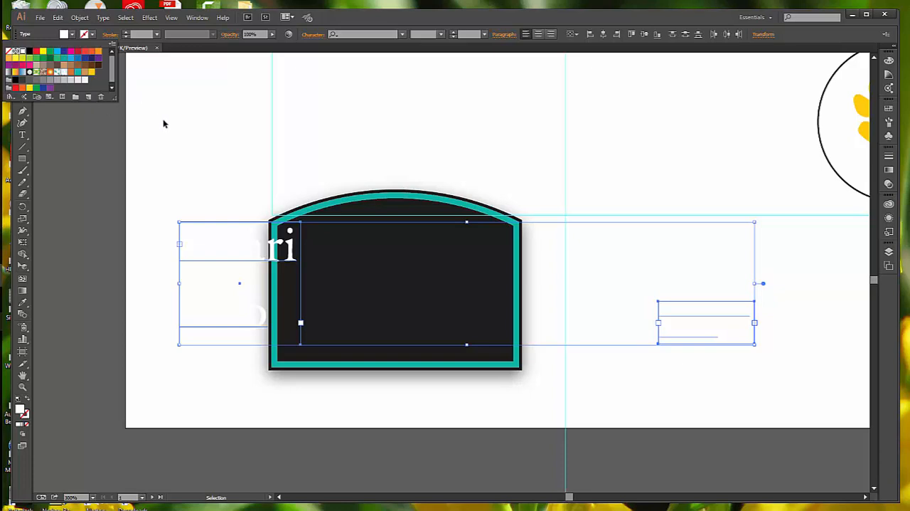
{"action": "left_click", "coordinate": [103, 157]}
{"action": "left_click", "coordinate": [152, 197]}
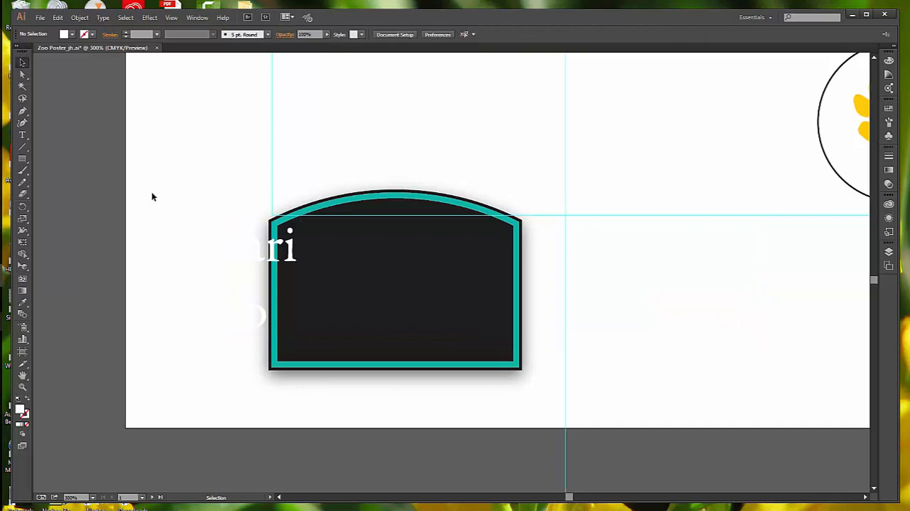
Save the zoo poster document, leaving no text object selected.
{"action": "left_click", "coordinate": [41, 17]}
{"action": "left_click", "coordinate": [57, 98]}
{"action": "left_click", "coordinate": [258, 259]}
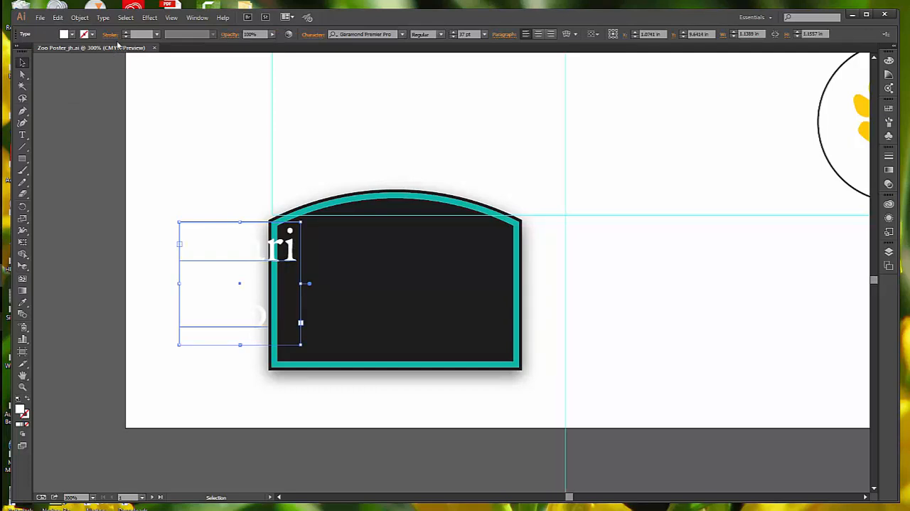
{"action": "left_click", "coordinate": [173, 170]}
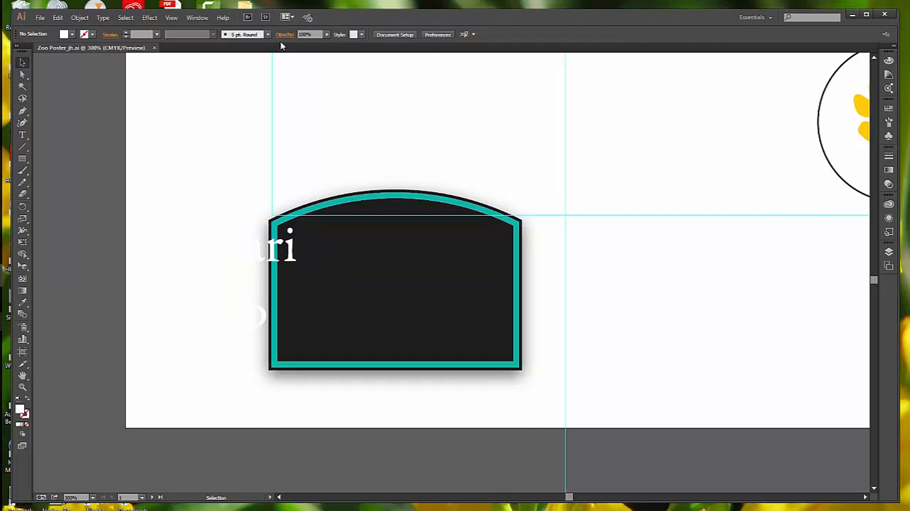
View the floating Character settings and close them again.
{"action": "left_click", "coordinate": [203, 18]}
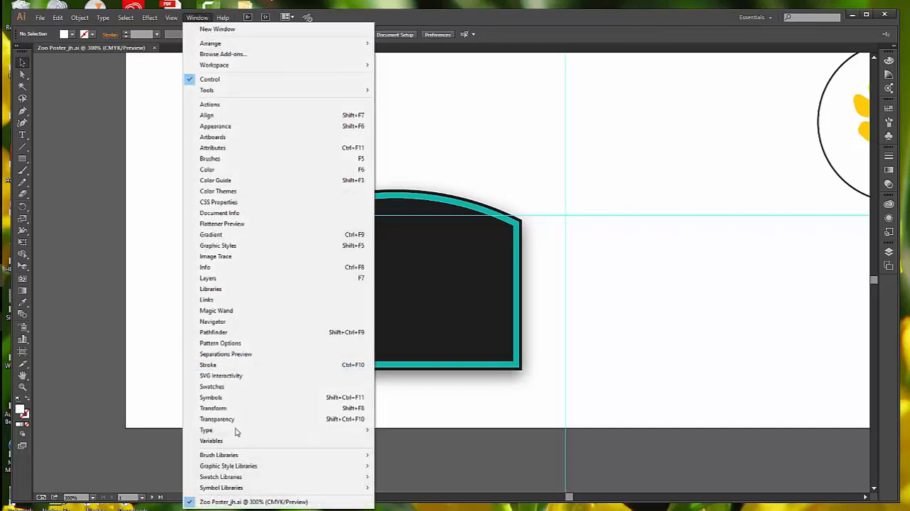
{"action": "mouse_move", "coordinate": [263, 431]}
{"action": "left_click", "coordinate": [402, 430]}
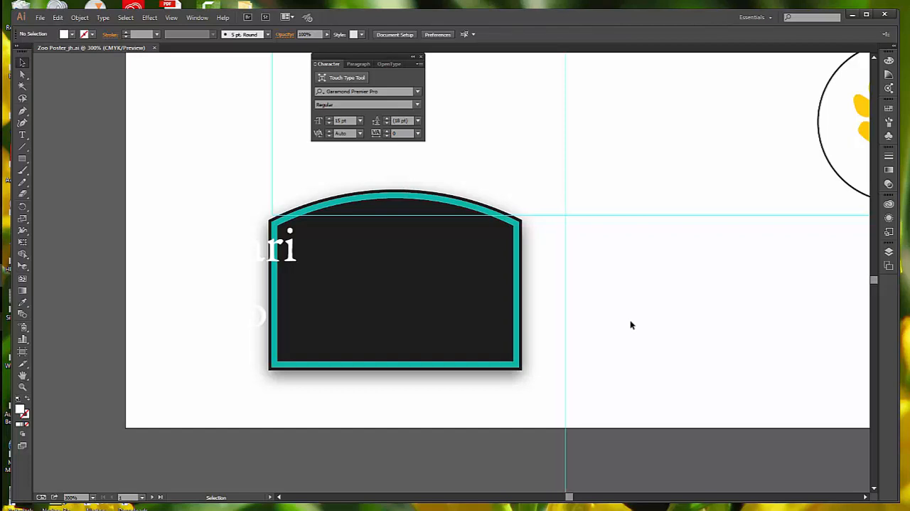
{"action": "left_click", "coordinate": [421, 56]}
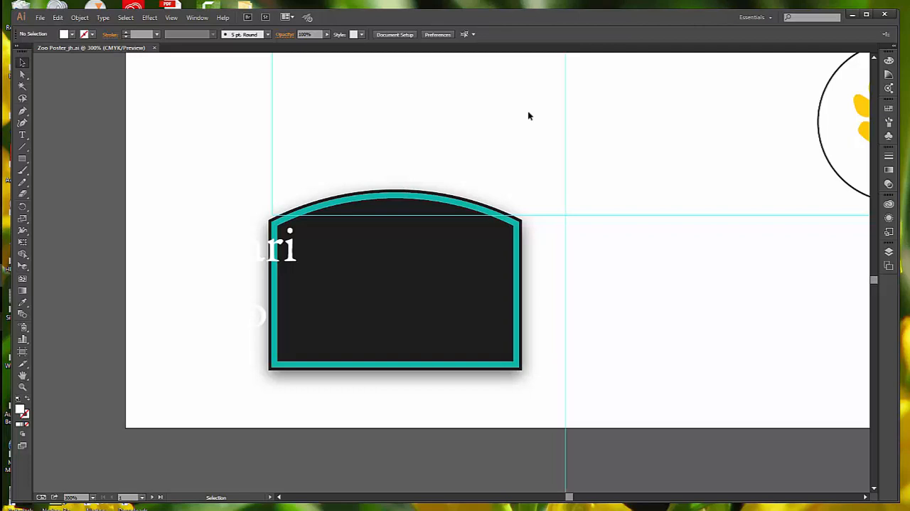
Show the Background and Tails layers.
{"action": "left_click", "coordinate": [889, 254]}
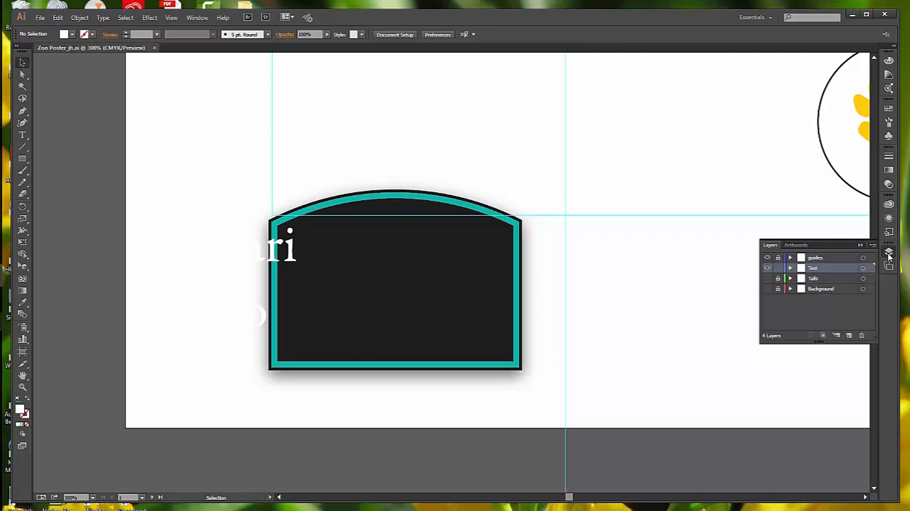
{"action": "left_click", "coordinate": [767, 288]}
{"action": "left_click", "coordinate": [767, 278]}
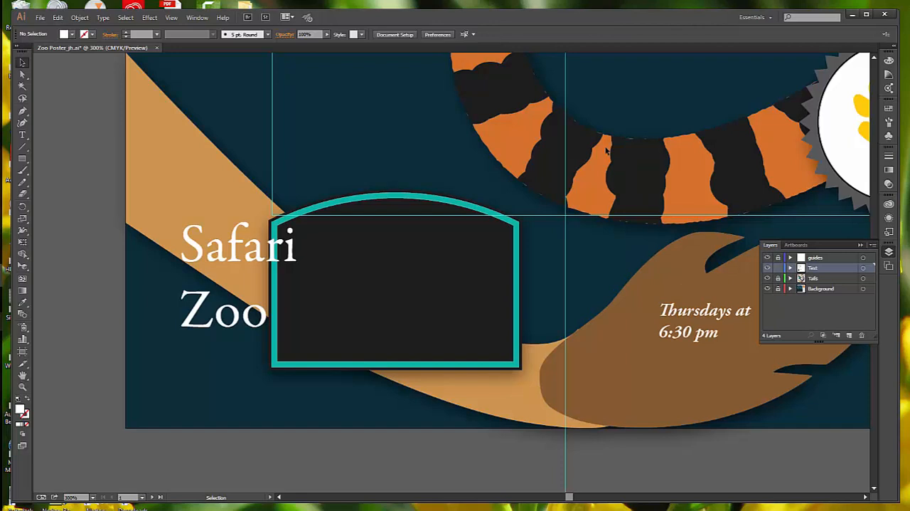
Select all the threaded body text that begins "The Animal Zoo welcomes children" and set its leading to 17 pt.
{"action": "left_click", "coordinate": [23, 136]}
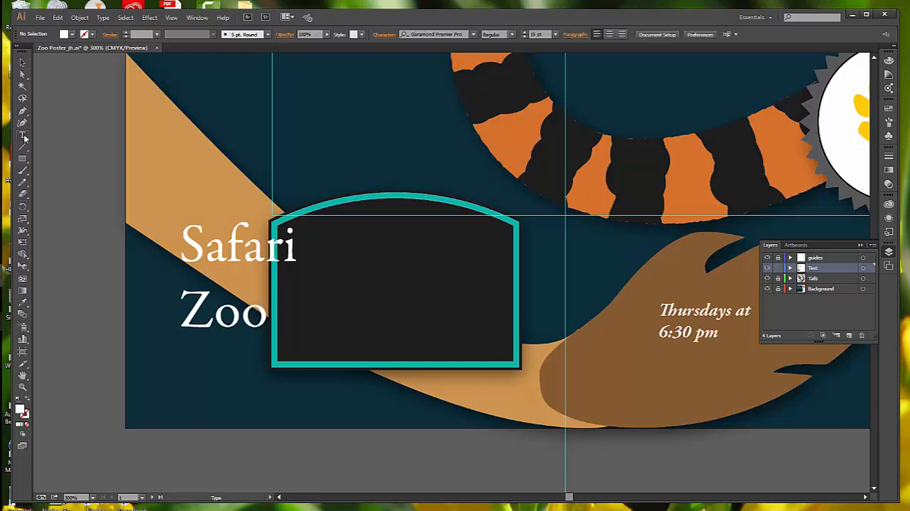
{"action": "left_click", "coordinate": [171, 19]}
{"action": "left_click", "coordinate": [209, 114]}
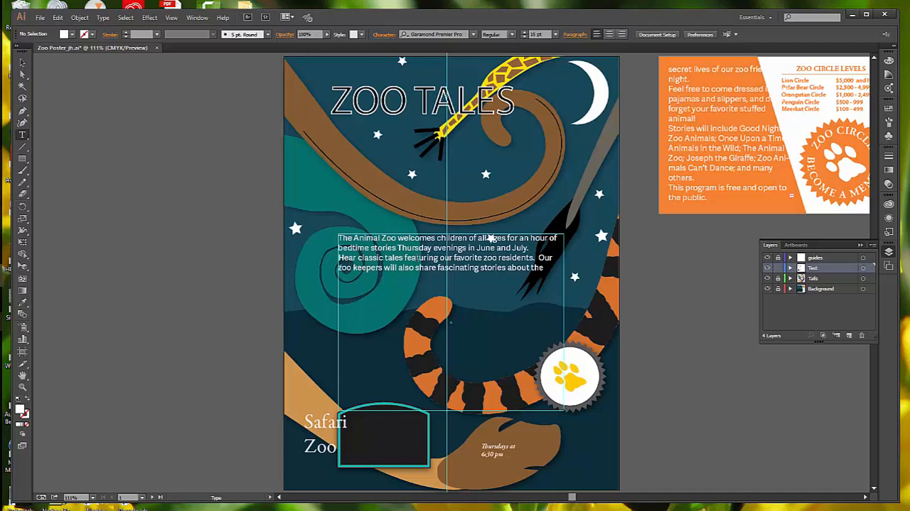
{"action": "left_click", "coordinate": [491, 239]}
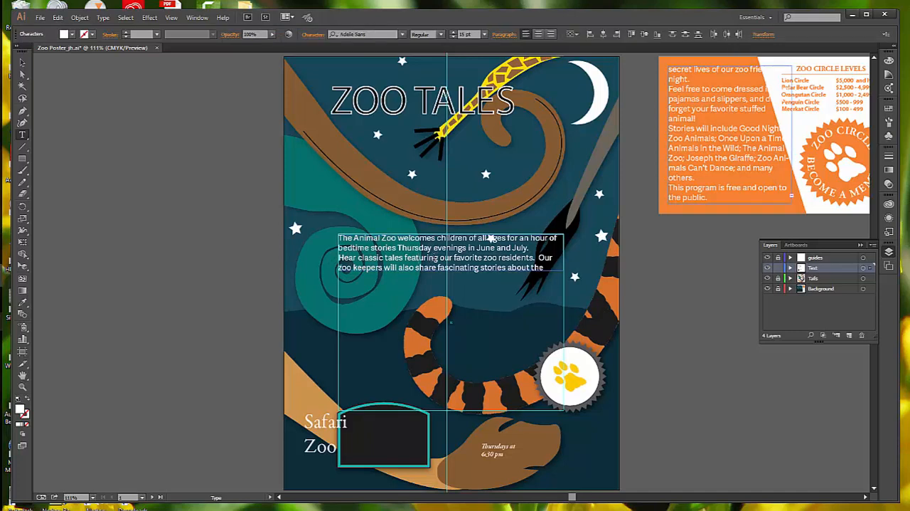
{"action": "left_click", "coordinate": [125, 17]}
{"action": "left_click", "coordinate": [136, 28]}
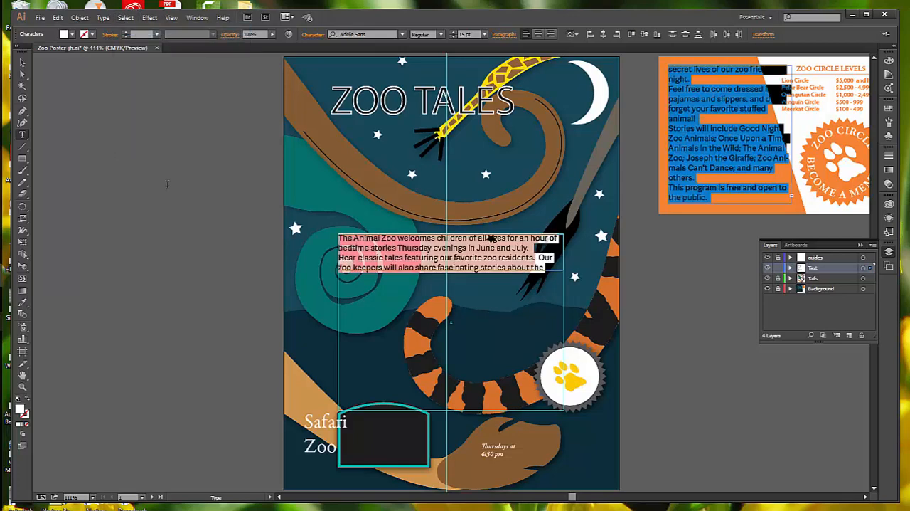
{"action": "left_click", "coordinate": [314, 37]}
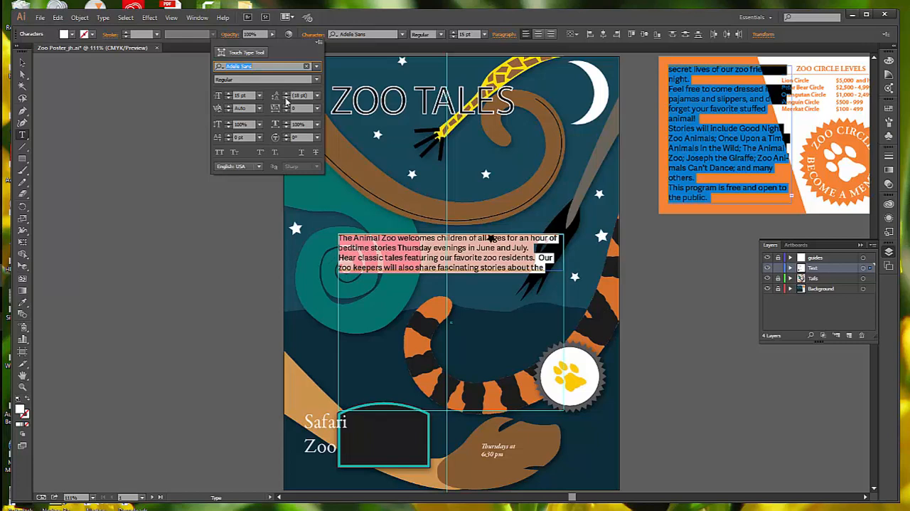
{"action": "left_click", "coordinate": [286, 99]}
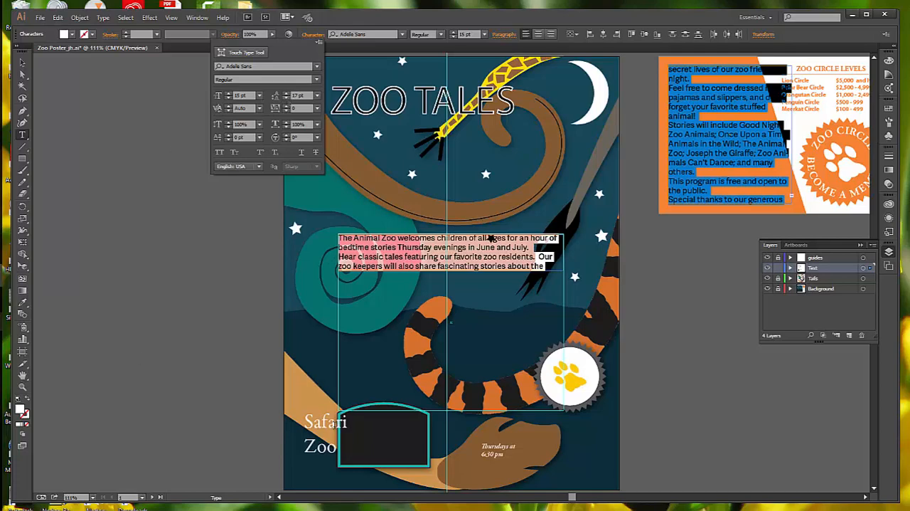
{"action": "key", "text": "Escape"}
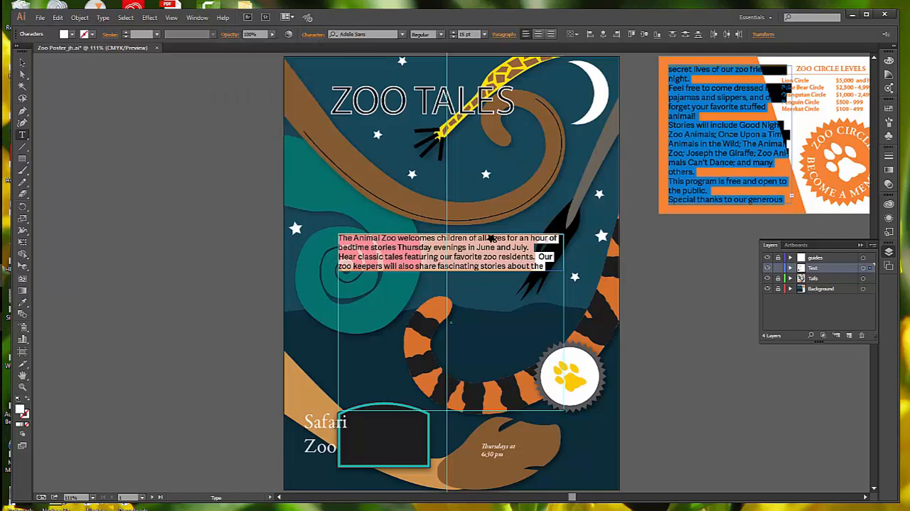
Select all of the Safari Zoo text and set its tracking to -50.
{"action": "double_click", "coordinate": [324, 423]}
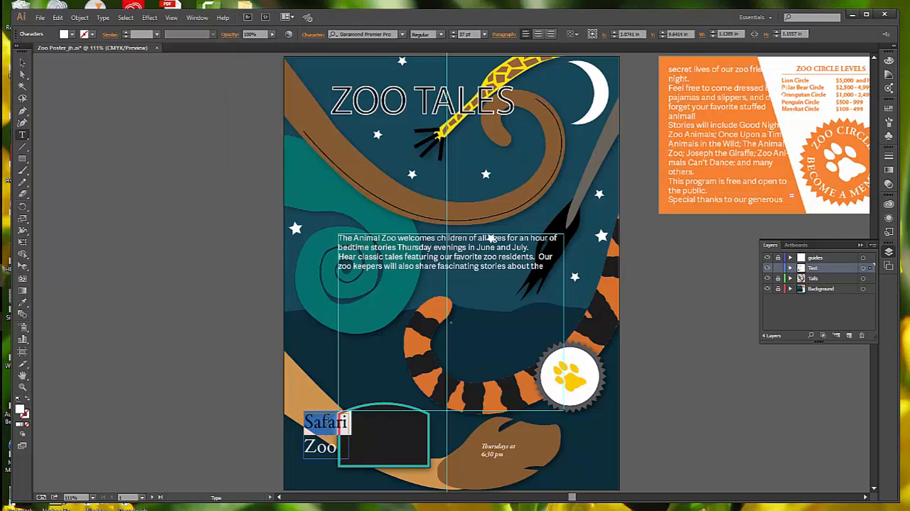
{"action": "left_click", "coordinate": [346, 421]}
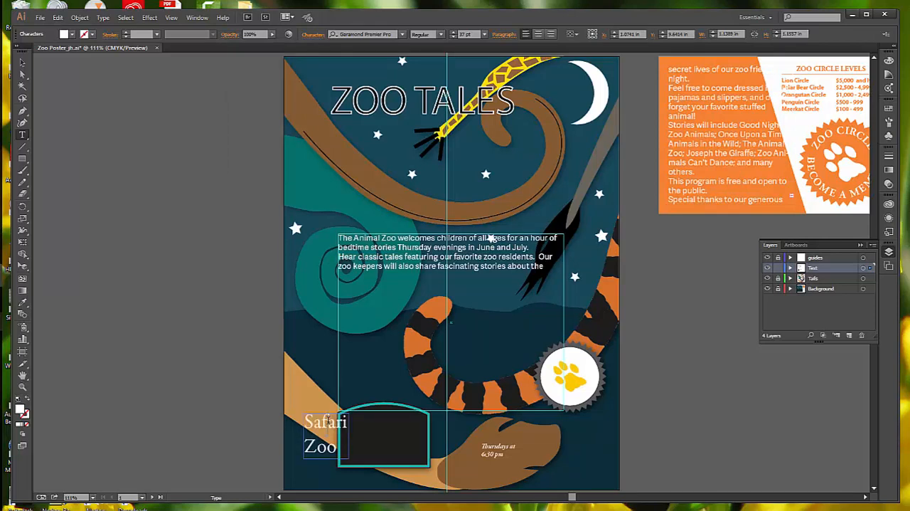
{"action": "key", "text": "ctrl+a"}
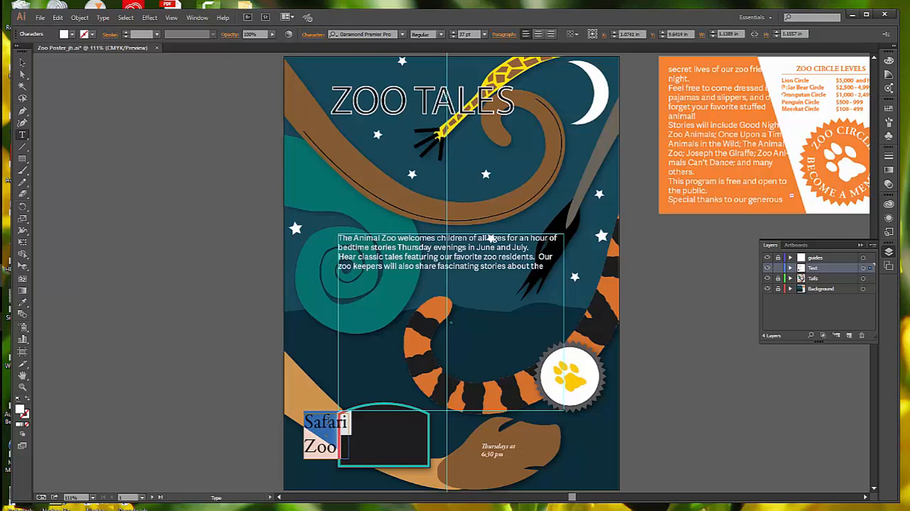
{"action": "left_click", "coordinate": [314, 37]}
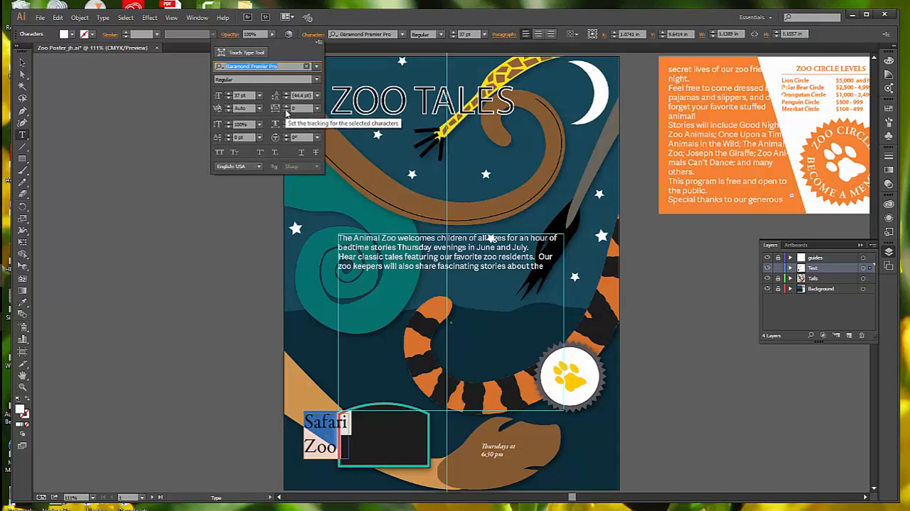
{"action": "left_click", "coordinate": [319, 108]}
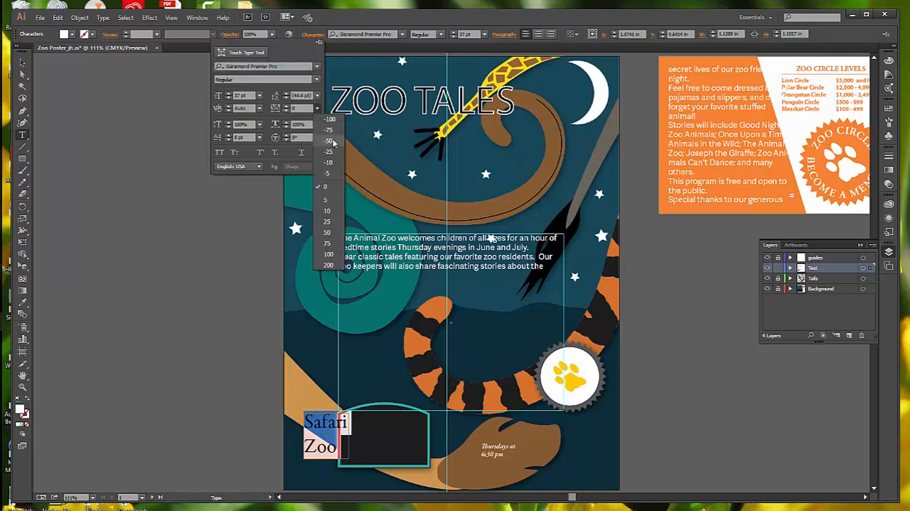
{"action": "left_click", "coordinate": [332, 140]}
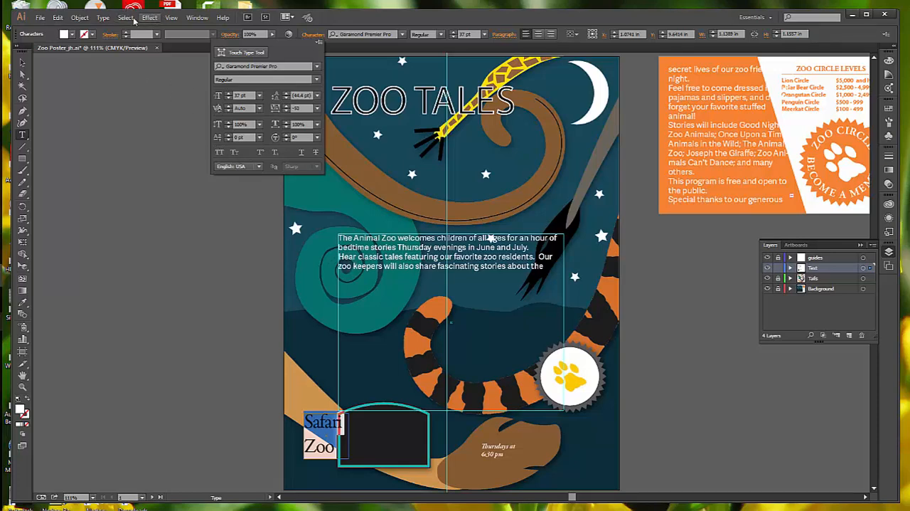
Change the selected Safari Zoo text to uppercase.
{"action": "left_click", "coordinate": [103, 18]}
{"action": "left_click", "coordinate": [104, 17]}
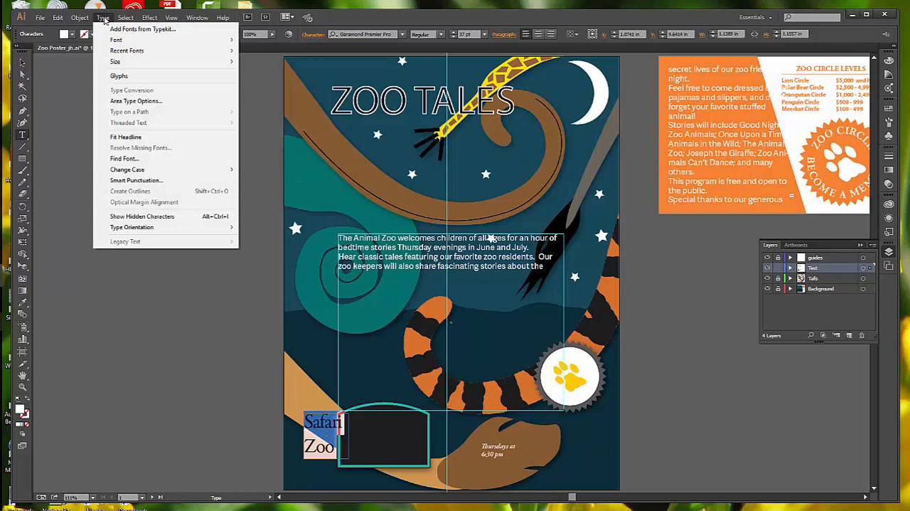
{"action": "mouse_move", "coordinate": [149, 171]}
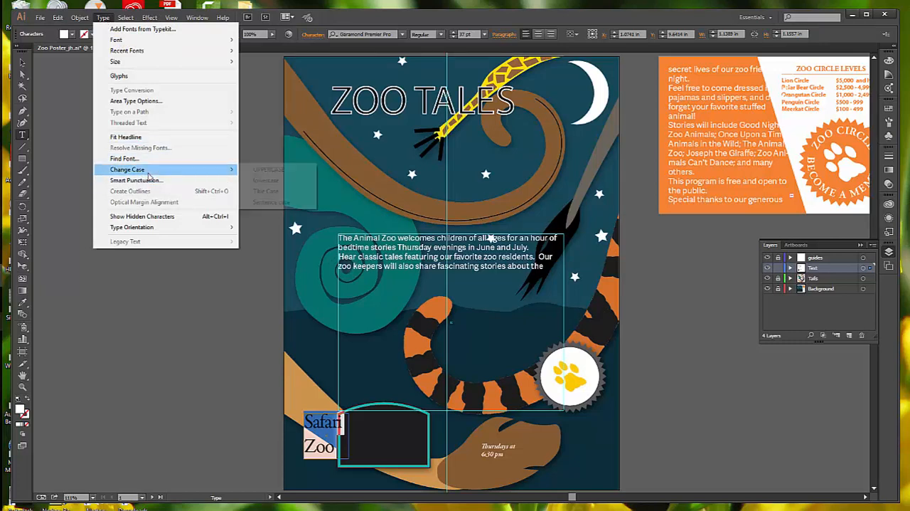
{"action": "left_click", "coordinate": [287, 175]}
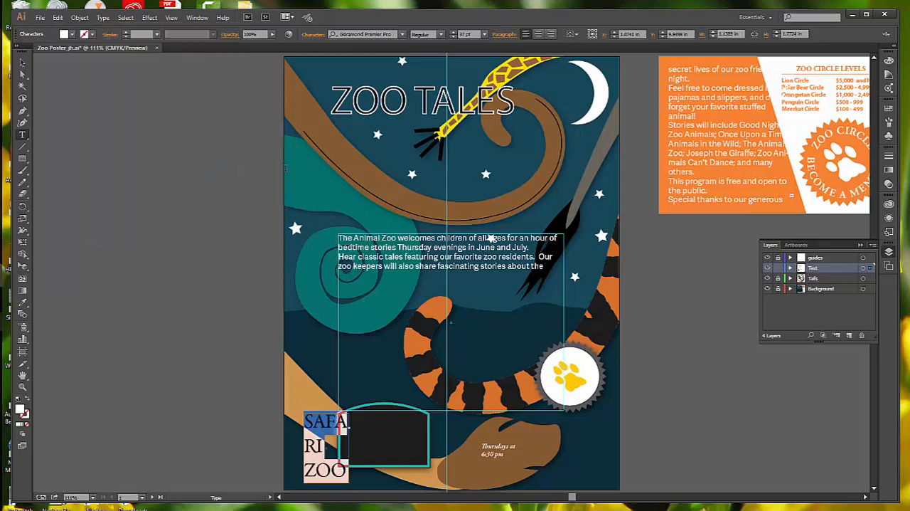
Resize the SAFARI ZOO text frame to about 1.67 in wide and 1.06 in high so SAFARI fits on one line.
{"action": "left_click", "coordinate": [316, 35]}
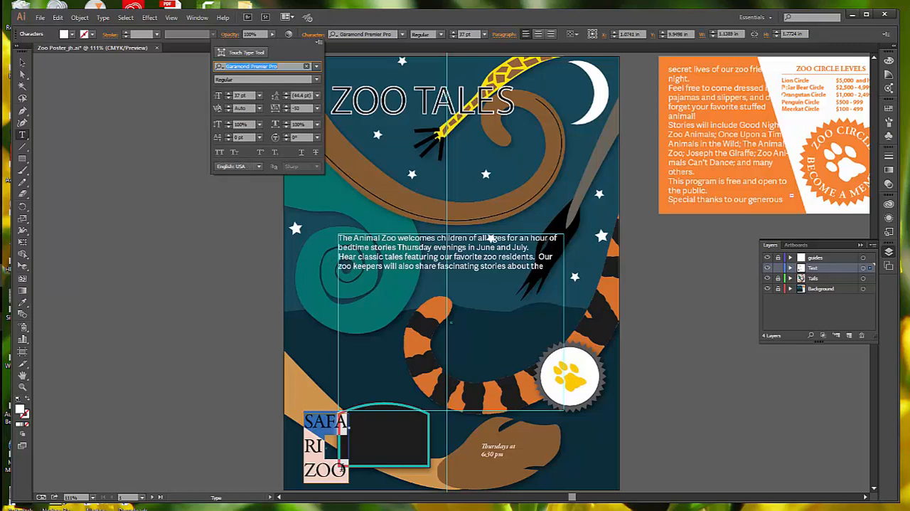
{"action": "left_click", "coordinate": [22, 63]}
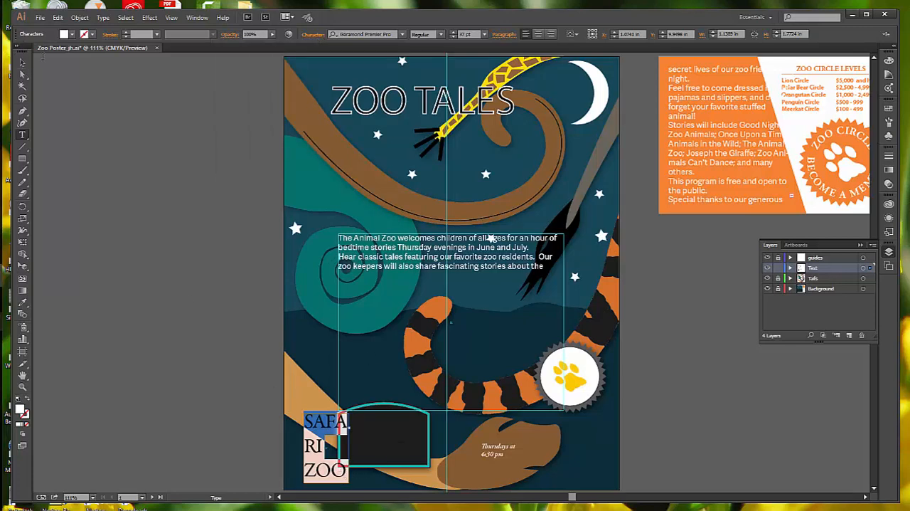
{"action": "left_click", "coordinate": [22, 63]}
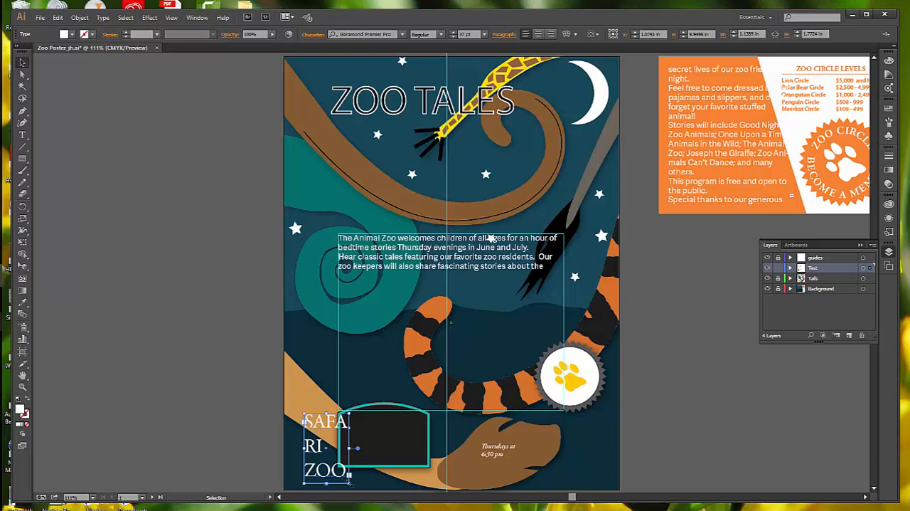
{"action": "left_click_drag", "start_coordinate": [349, 483], "coordinate": [370, 456]}
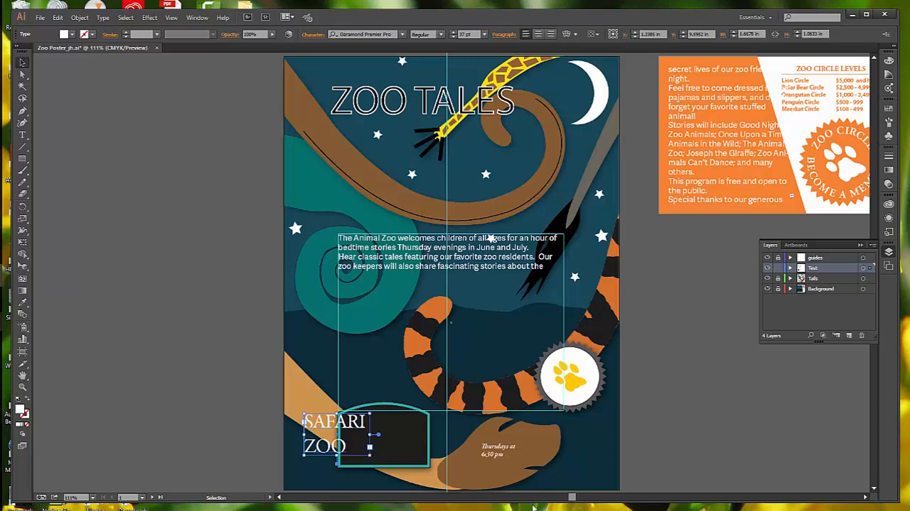
Set the "Thursdays at 6:30 pm" text to 33 pt and enlarge its frame to about 2.71 in wide and 0.93 in high.
{"action": "double_click", "coordinate": [506, 452]}
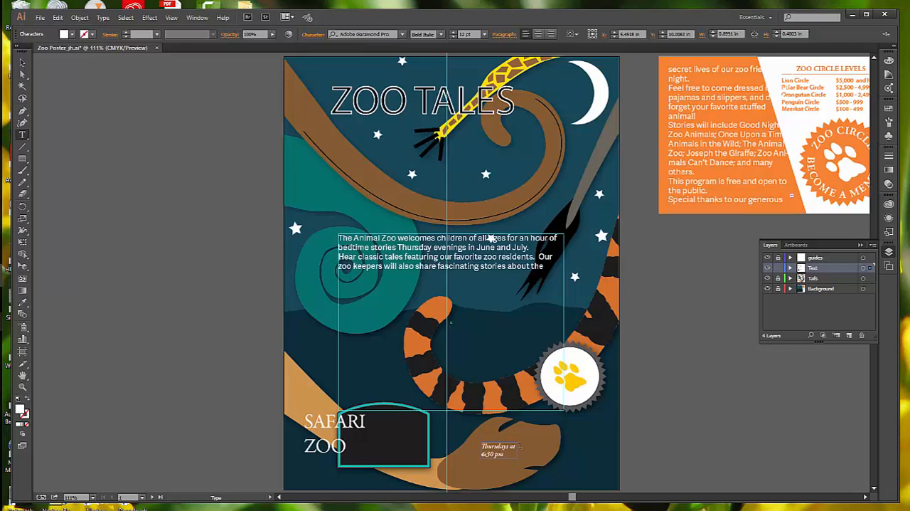
{"action": "key", "text": "ctrl+a"}
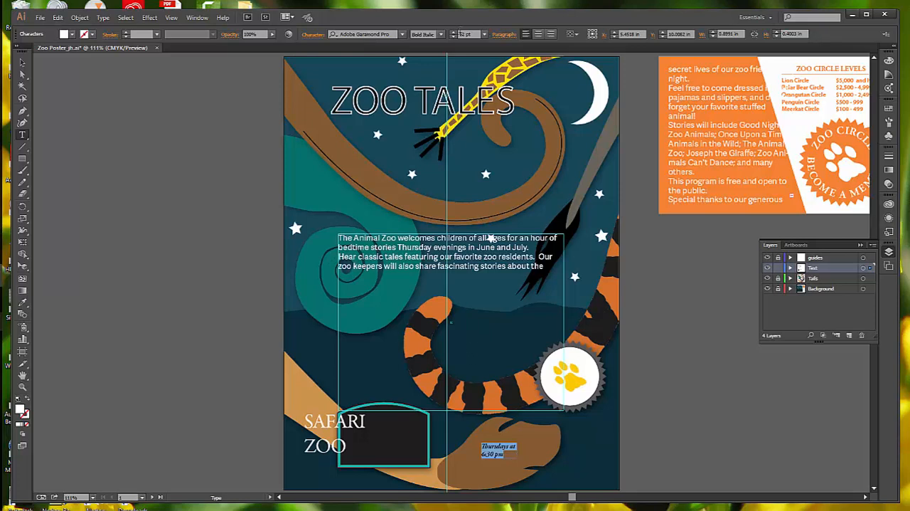
{"action": "left_click", "coordinate": [485, 34]}
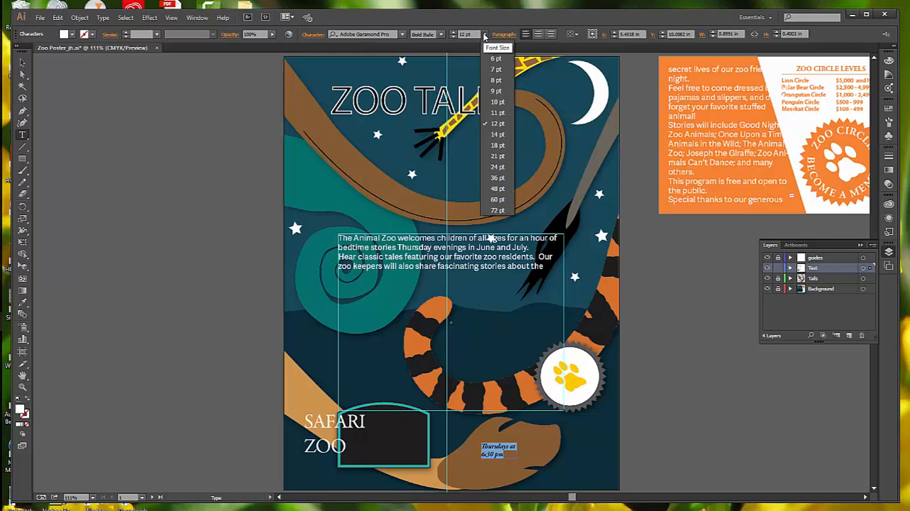
{"action": "left_click", "coordinate": [497, 178]}
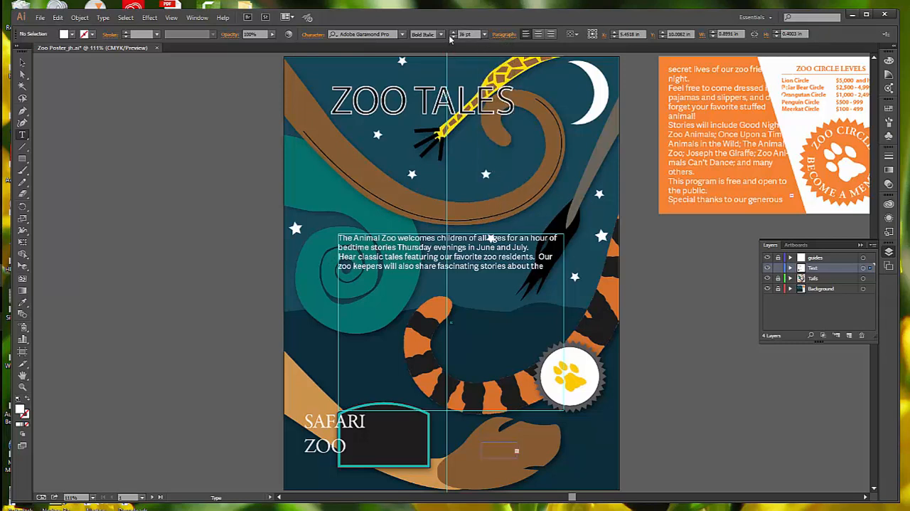
{"action": "left_click", "coordinate": [453, 37]}
{"action": "left_click", "coordinate": [453, 40]}
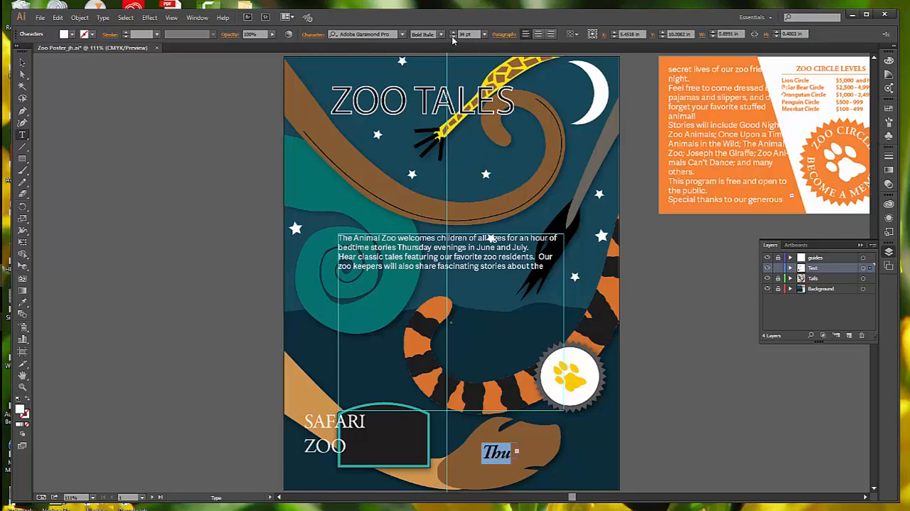
{"action": "left_click", "coordinate": [453, 40]}
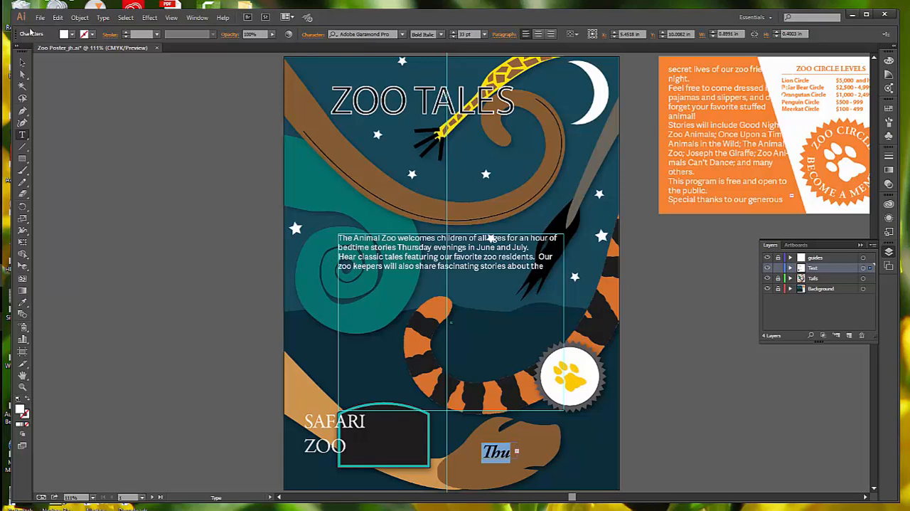
{"action": "left_click", "coordinate": [22, 62]}
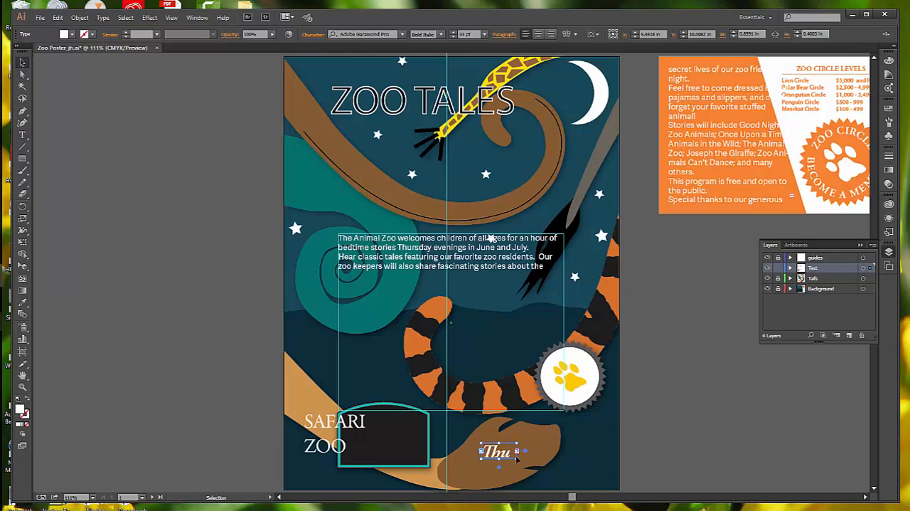
{"action": "left_click_drag", "start_coordinate": [518, 459], "coordinate": [591, 477]}
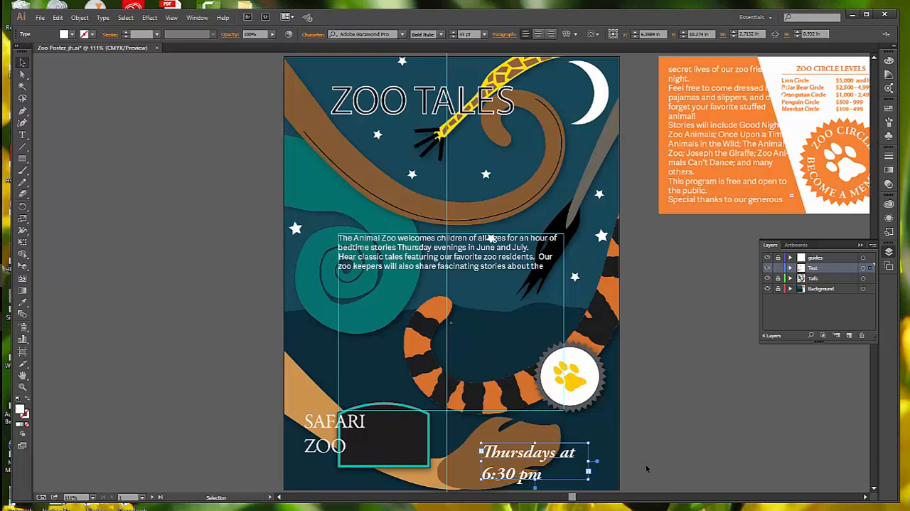
Set the vertical scale of the "Thursdays at 6:30 pm" text to 120% and deselect it.
{"action": "left_click", "coordinate": [313, 37]}
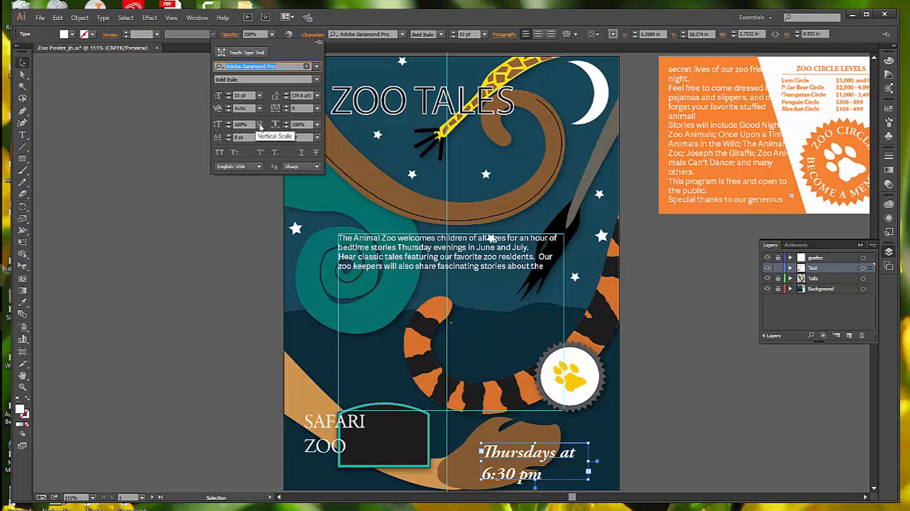
{"action": "left_click", "coordinate": [260, 125]}
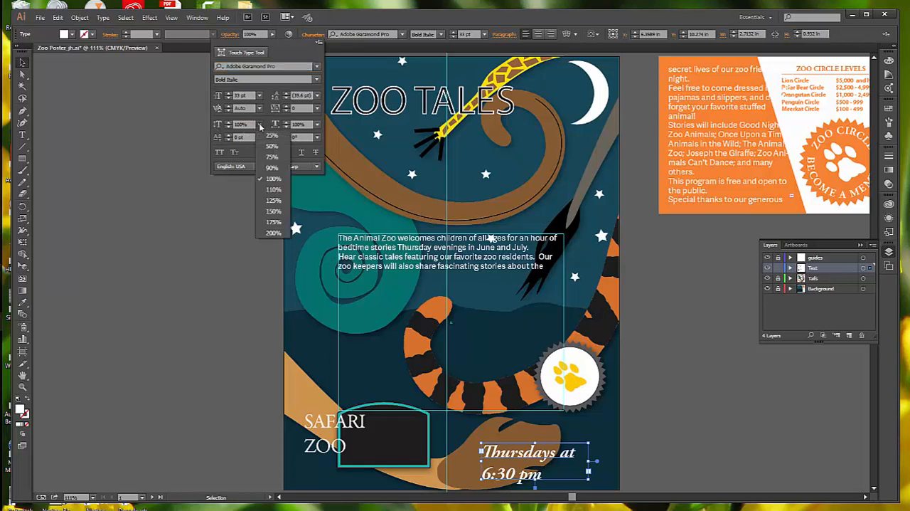
{"action": "left_click", "coordinate": [273, 190]}
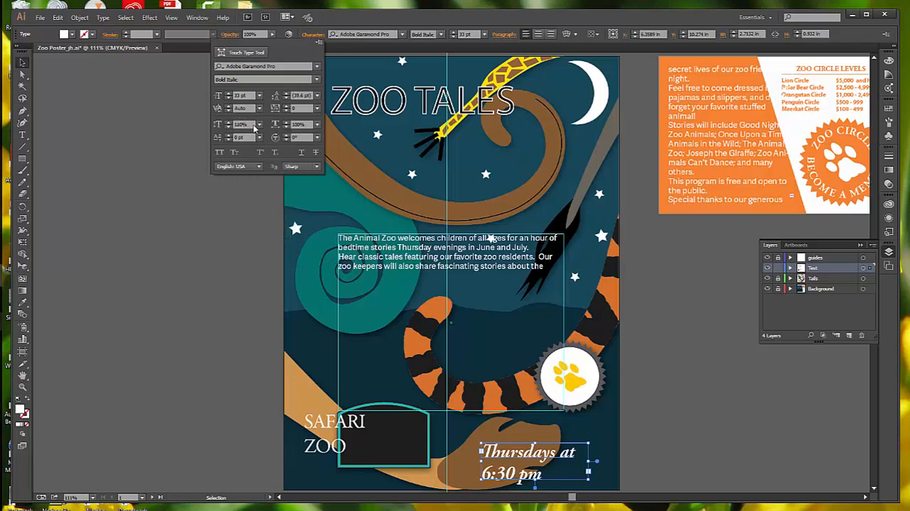
{"action": "left_click", "coordinate": [239, 124]}
{"action": "double_click", "coordinate": [240, 126]}
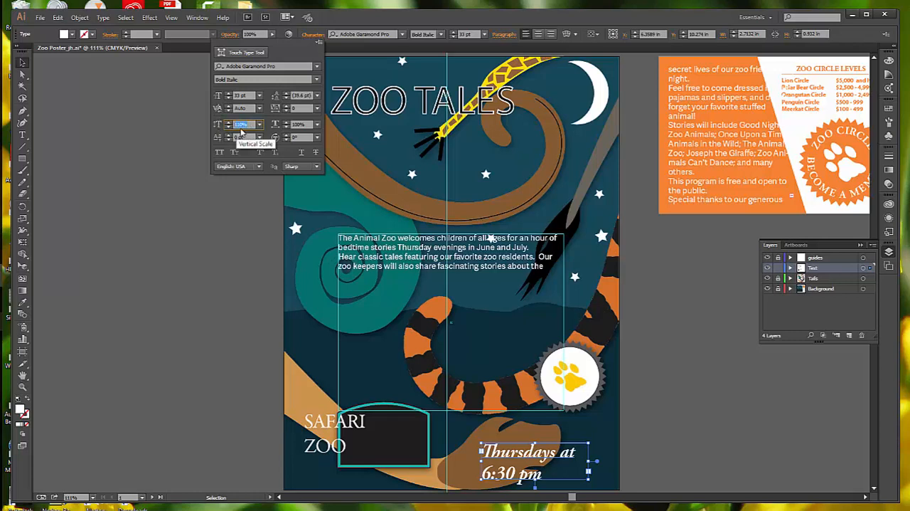
{"action": "type", "text": "120"}
{"action": "key", "text": "Return"}
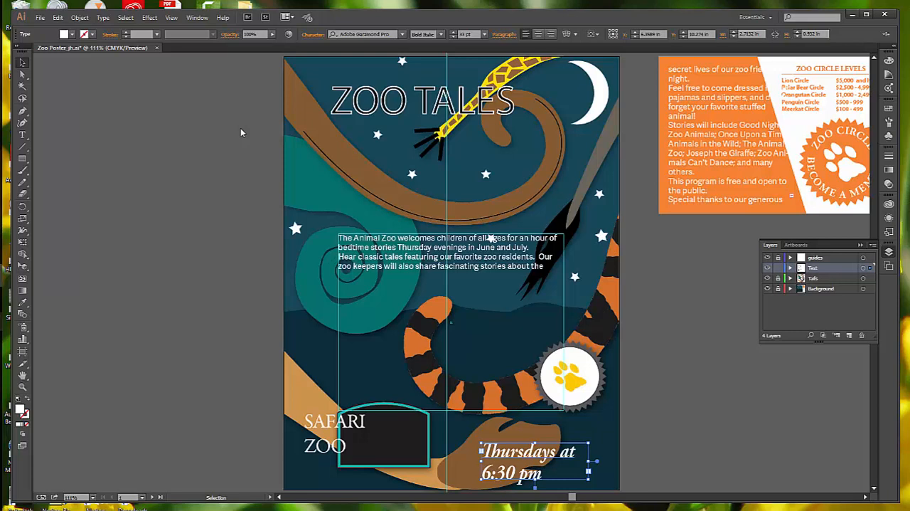
{"action": "left_click", "coordinate": [22, 66]}
{"action": "left_click", "coordinate": [270, 227]}
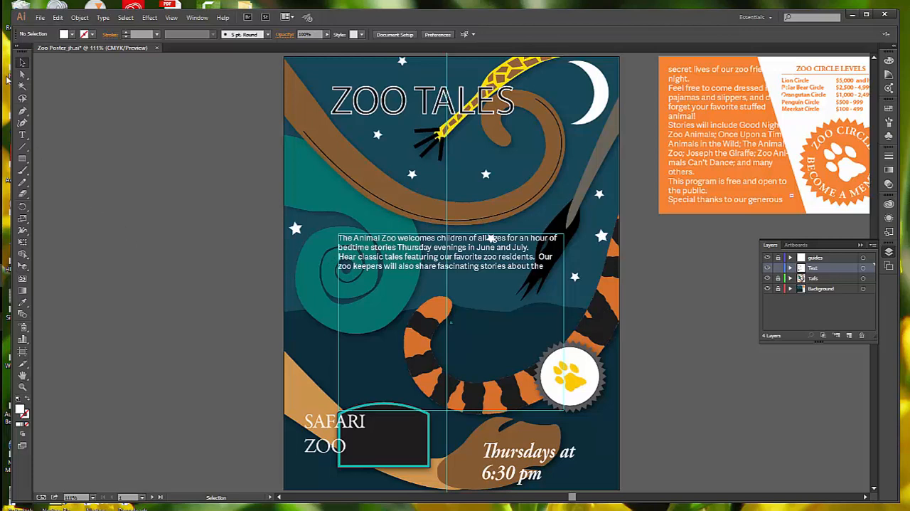
{"action": "left_click", "coordinate": [27, 136]}
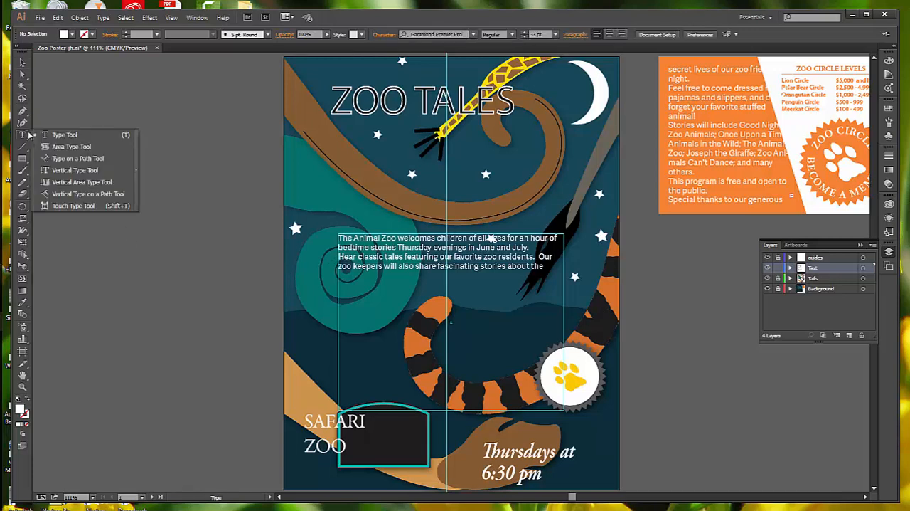
{"action": "left_click", "coordinate": [78, 206]}
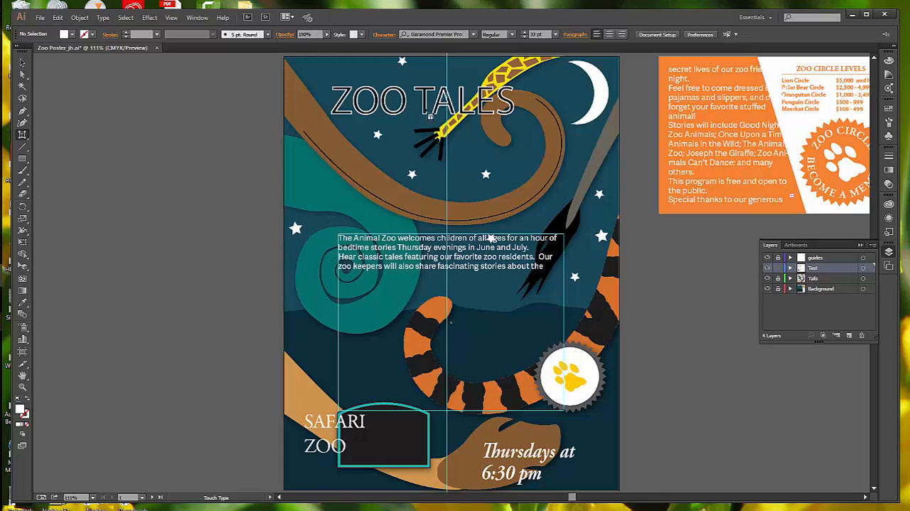
{"action": "key", "text": "ctrl+space"}
{"action": "left_click", "coordinate": [424, 108], "text": "ctrl"}
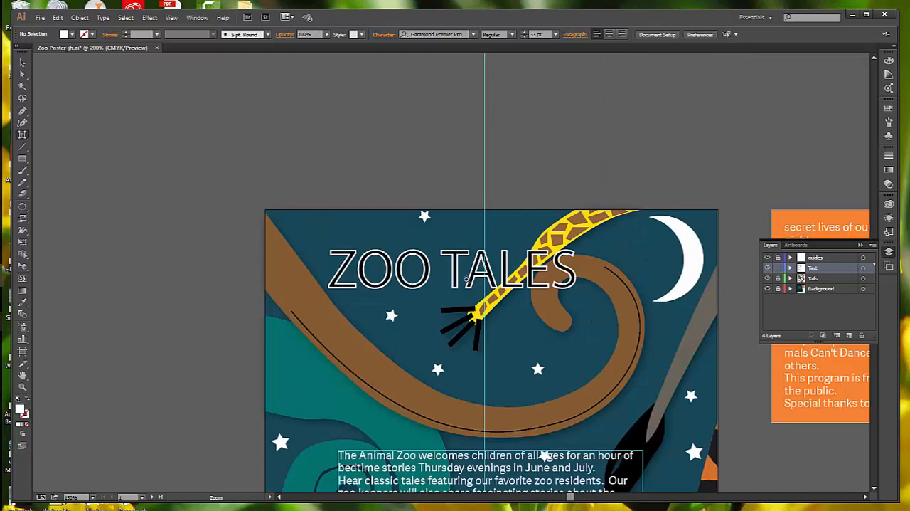
{"action": "left_click", "coordinate": [467, 279]}
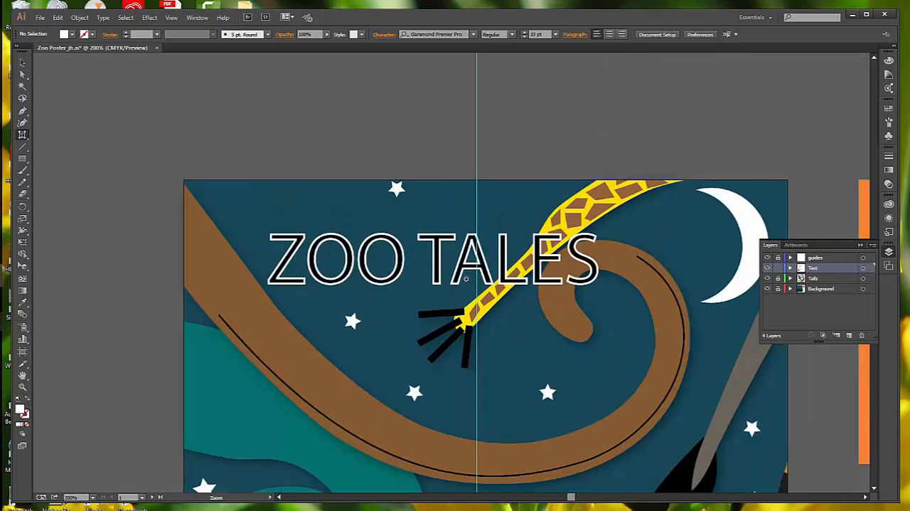
{"action": "key", "text": "shift+t"}
{"action": "key", "text": "v"}
{"action": "key", "text": "z"}
{"action": "left_click", "coordinate": [467, 279]}
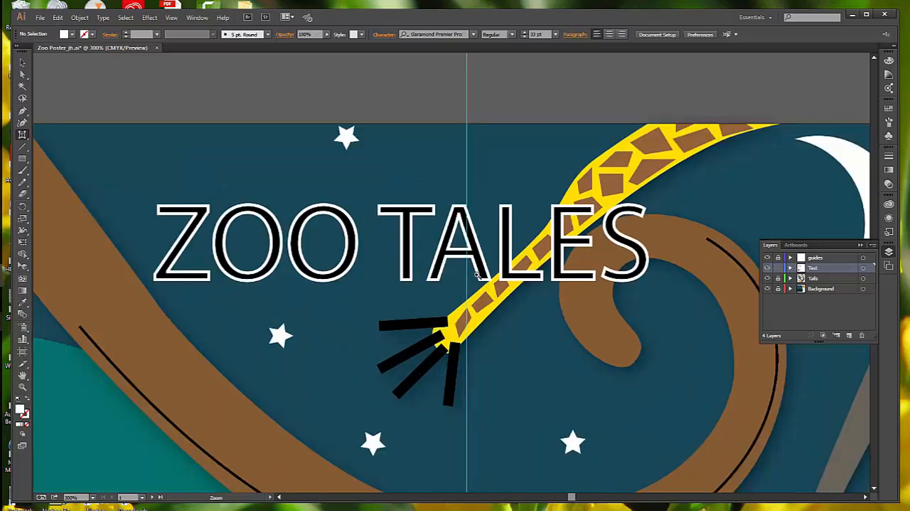
{"action": "key", "text": "shift+t"}
Change the font of the ZOO TALES title to Adobe Garamond Pro Bold.
{"action": "left_click", "coordinate": [22, 62]}
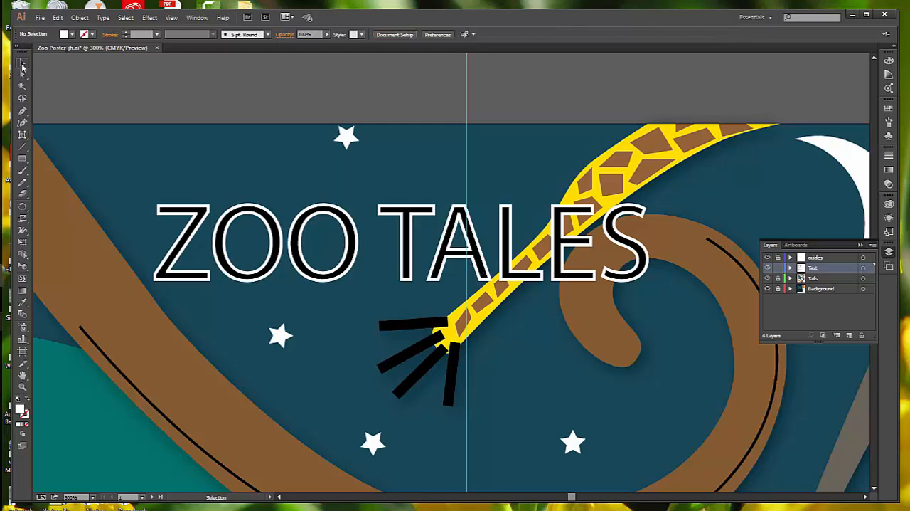
{"action": "left_click", "coordinate": [439, 280]}
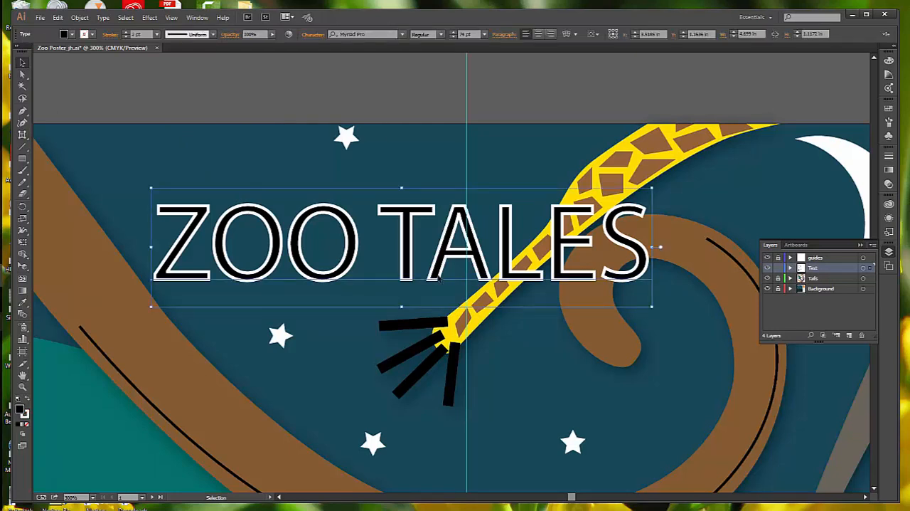
{"action": "left_click", "coordinate": [381, 33]}
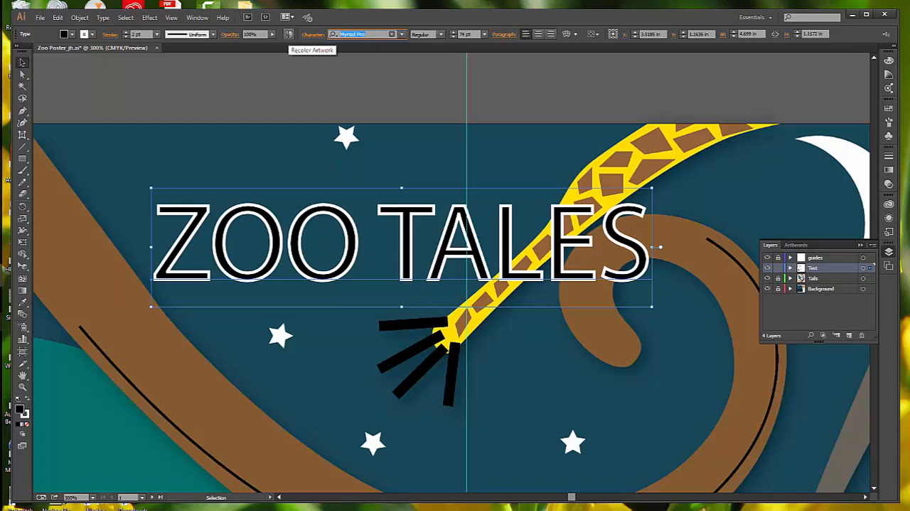
{"action": "type", "text": "Gar"}
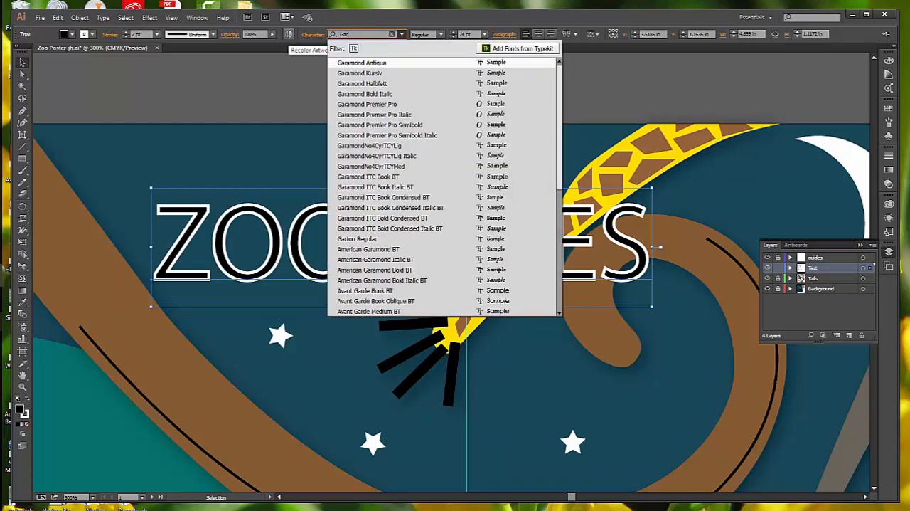
{"action": "key", "text": "BackSpace"}
{"action": "key", "text": "BackSpace"}
{"action": "key", "text": "BackSpace"}
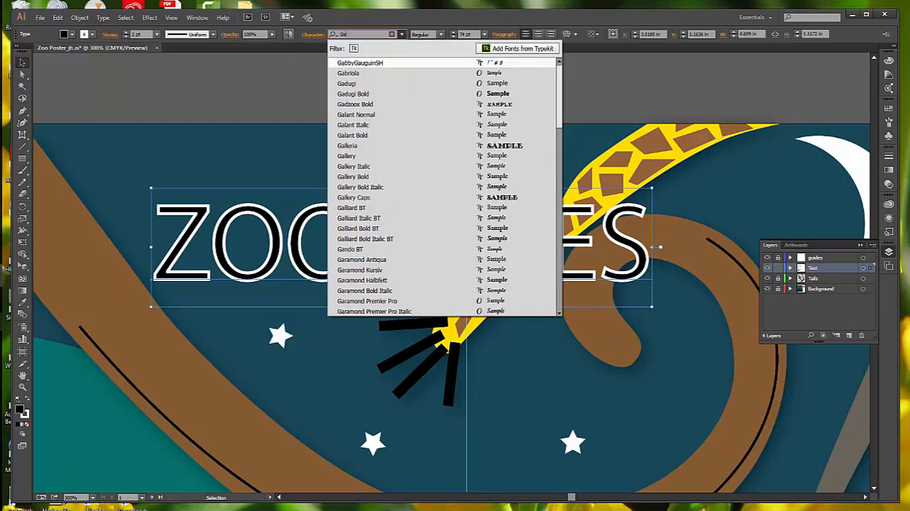
{"action": "type", "text": "a"}
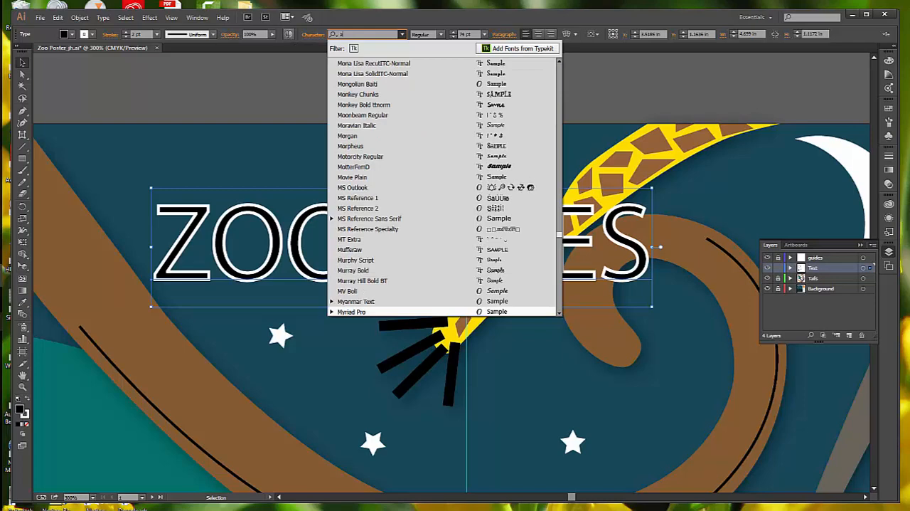
{"action": "type", "text": "dobega"}
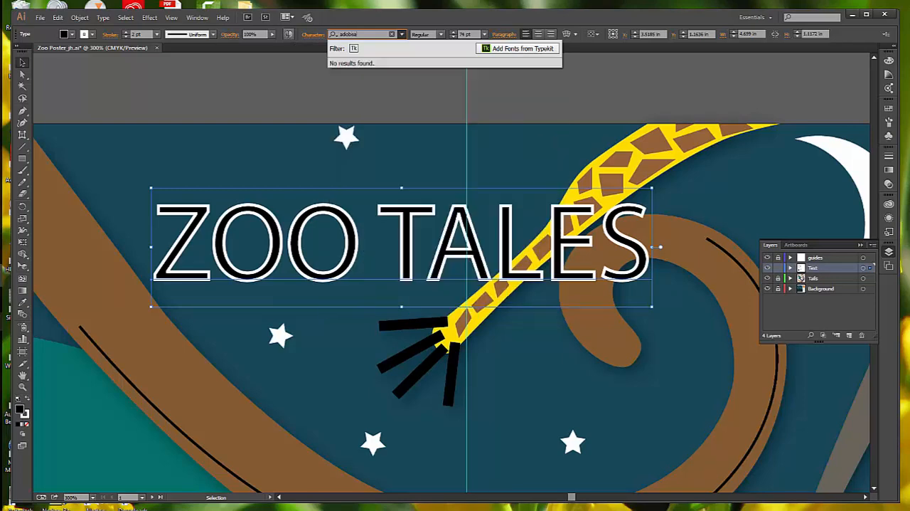
{"action": "key", "text": "BackSpace"}
{"action": "type", "text": "ga"}
{"action": "key", "text": "BackSpace"}
{"action": "key", "text": "BackSpace"}
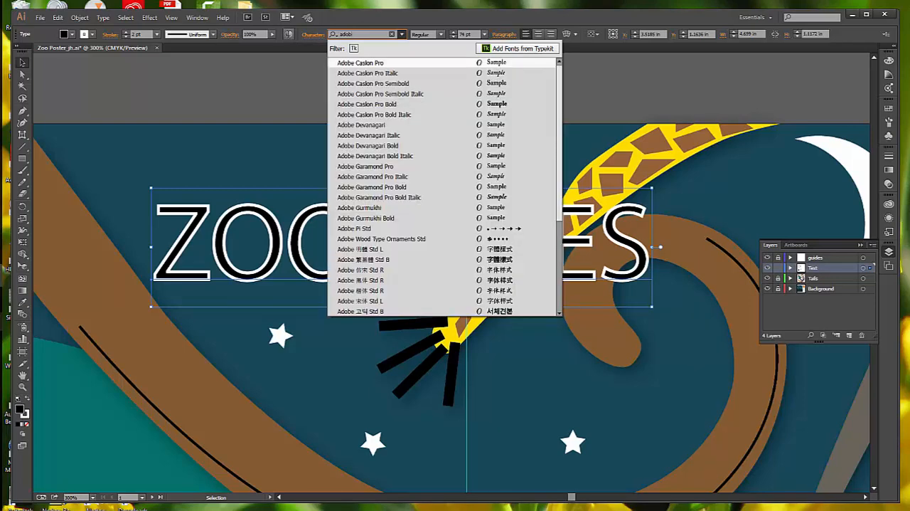
{"action": "type", "text": "gar"}
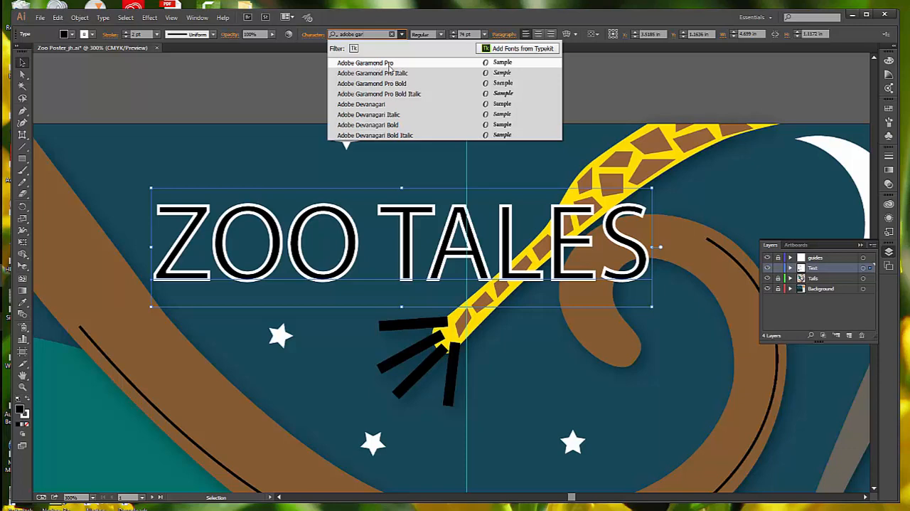
{"action": "left_click", "coordinate": [403, 84]}
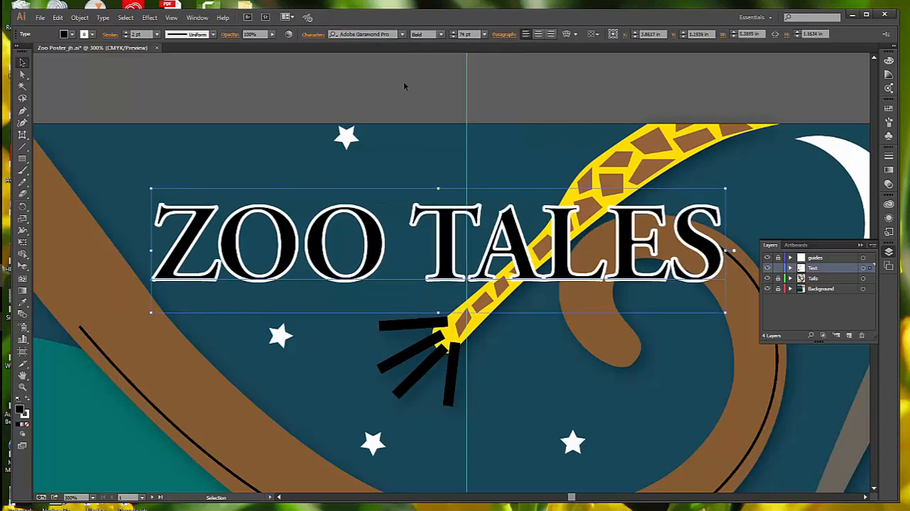